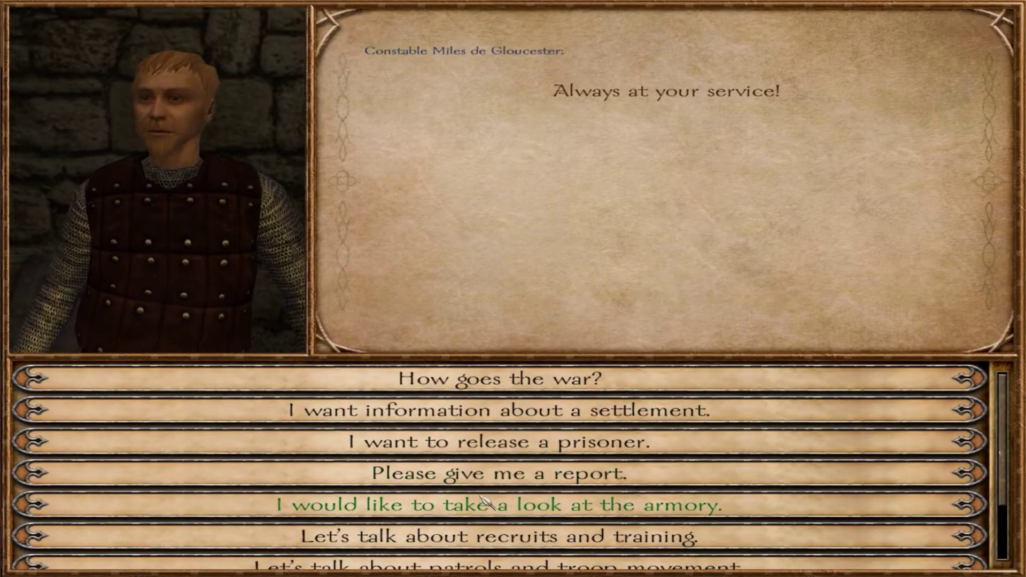
Have the constable recruit two batches of 50 Nord peasants.
left_click(487, 537)
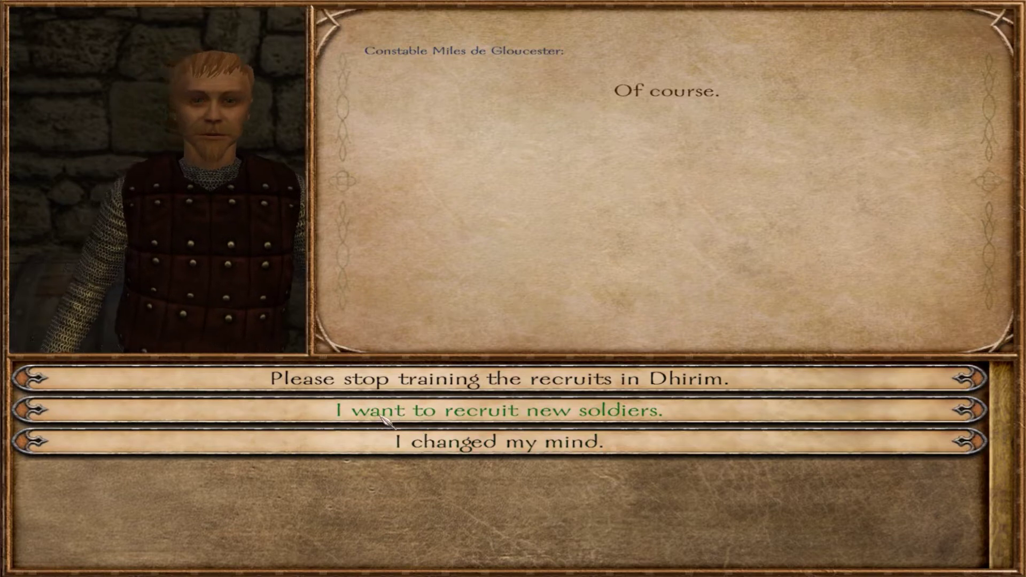
left_click(426, 422)
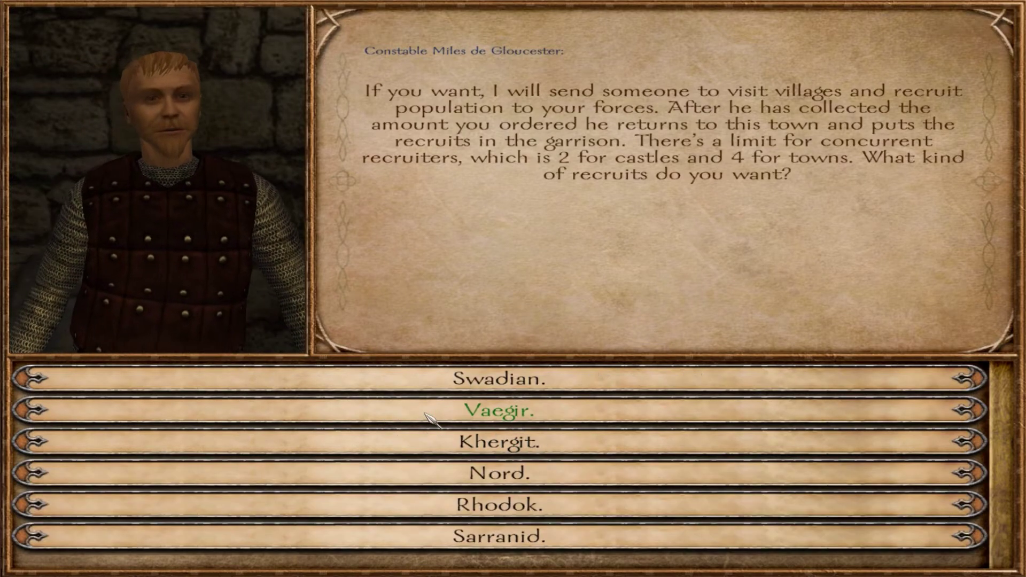
left_click(499, 480)
left_click(497, 537)
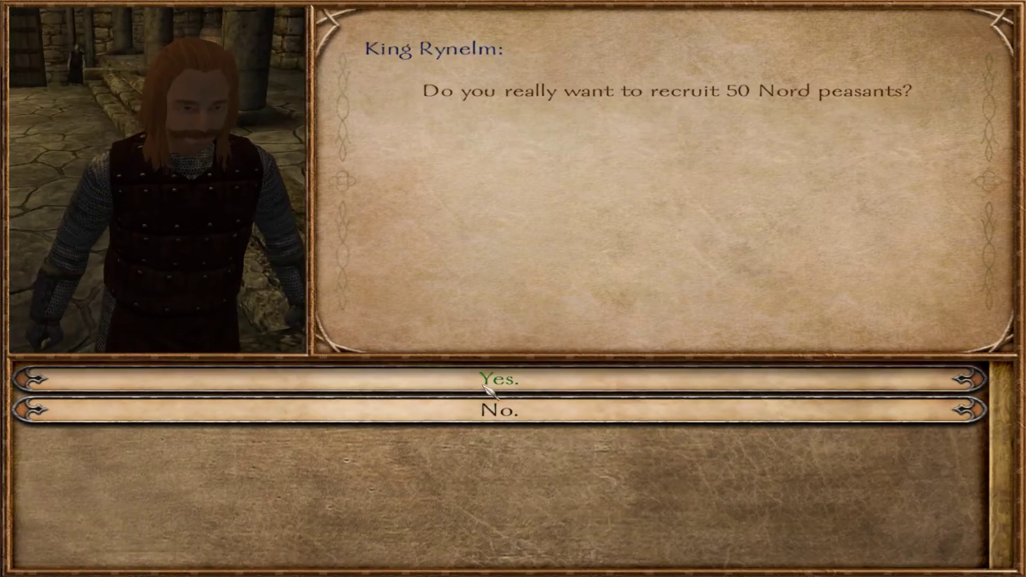
left_click(500, 378)
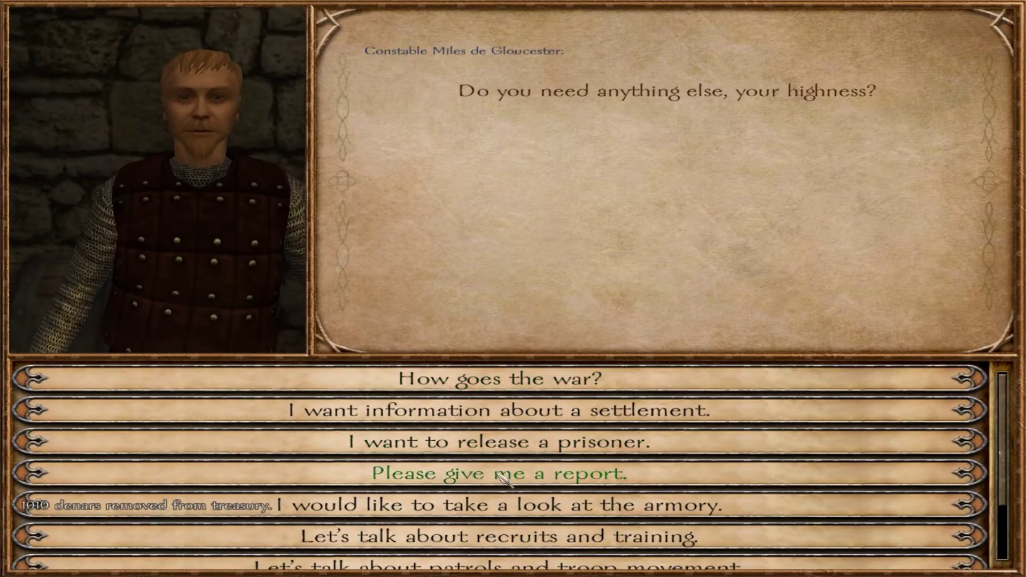
left_click(516, 536)
left_click(492, 412)
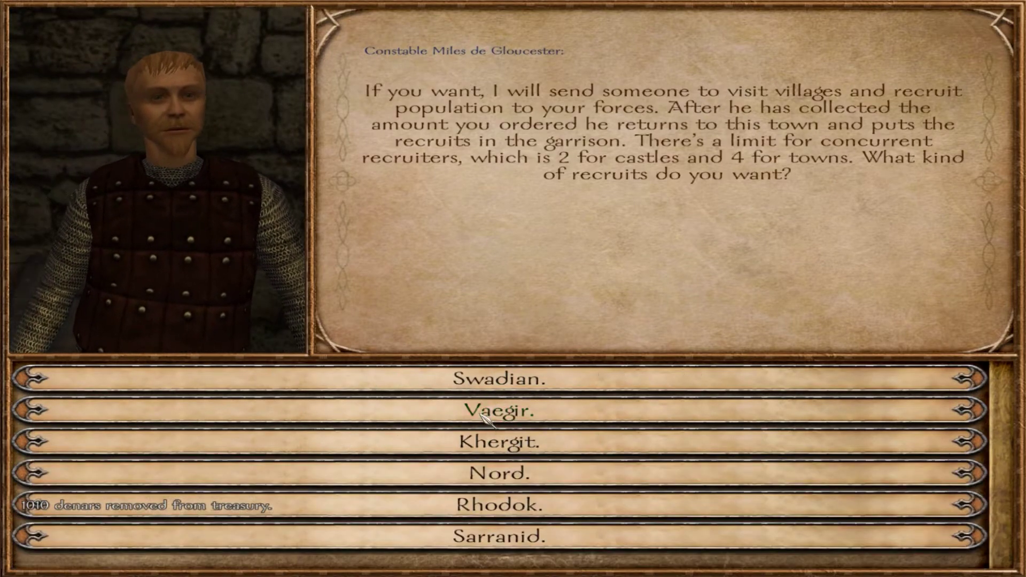
left_click(489, 473)
left_click(515, 536)
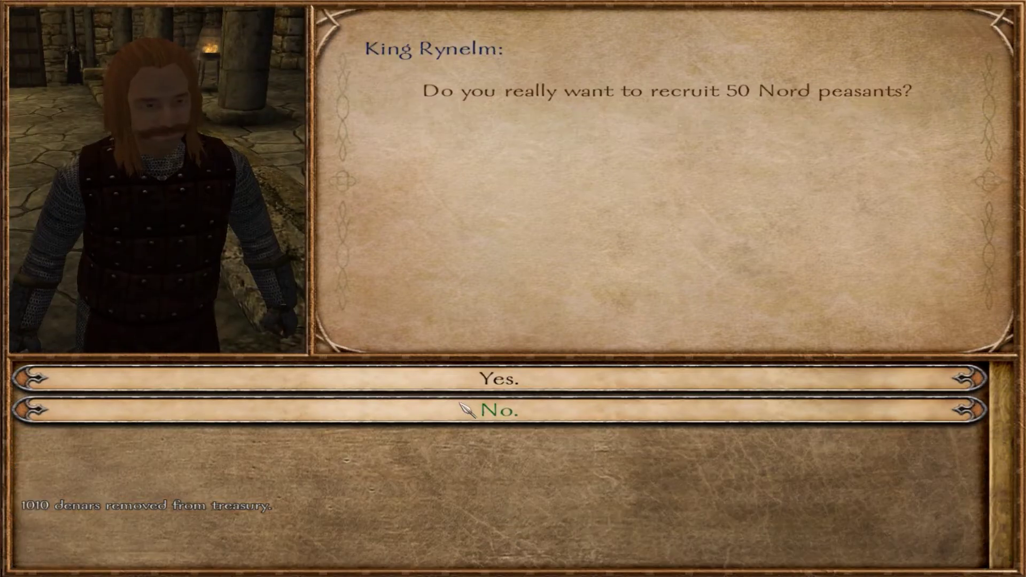
left_click(497, 379)
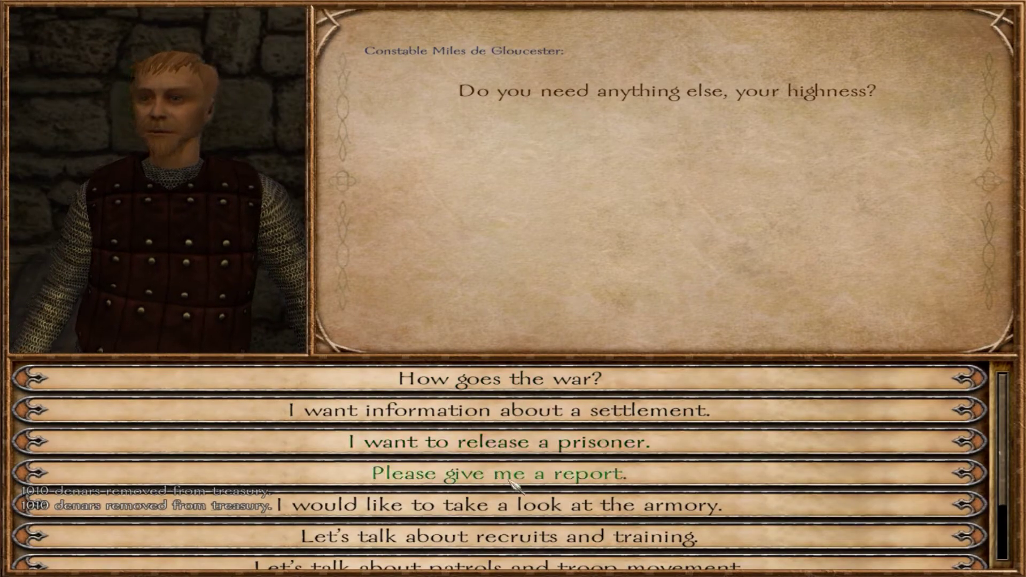
Recruit 50 Rhodok peasants, then 50 Sarranid peasants for 1010 denars.
left_click(539, 543)
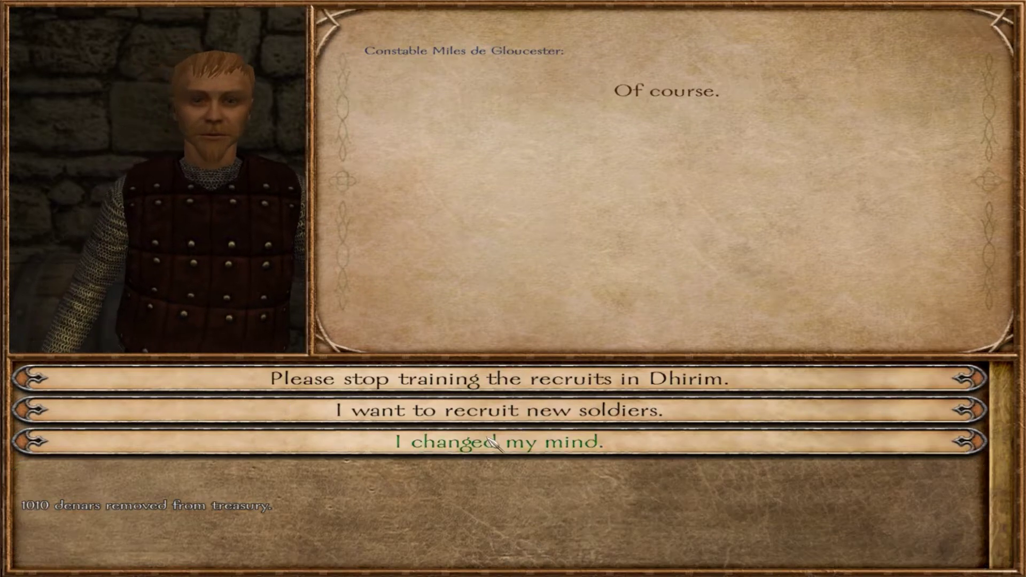
left_click(489, 411)
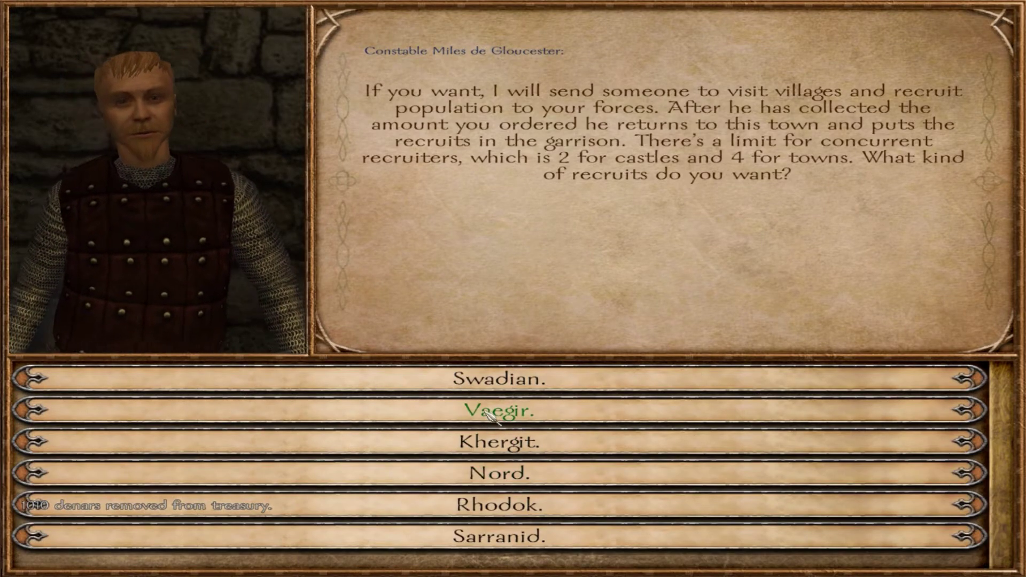
left_click(528, 507)
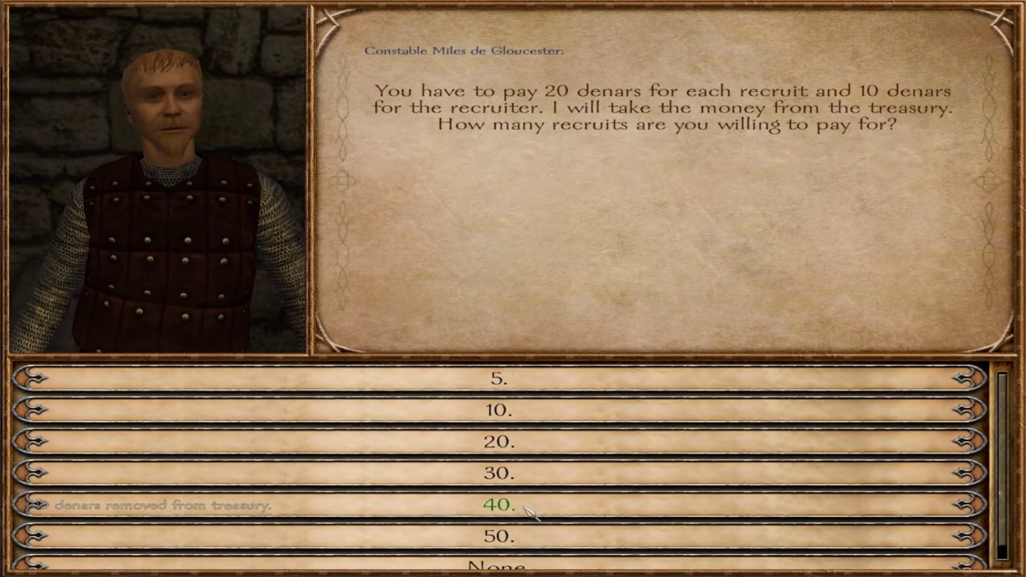
left_click(508, 537)
left_click(492, 381)
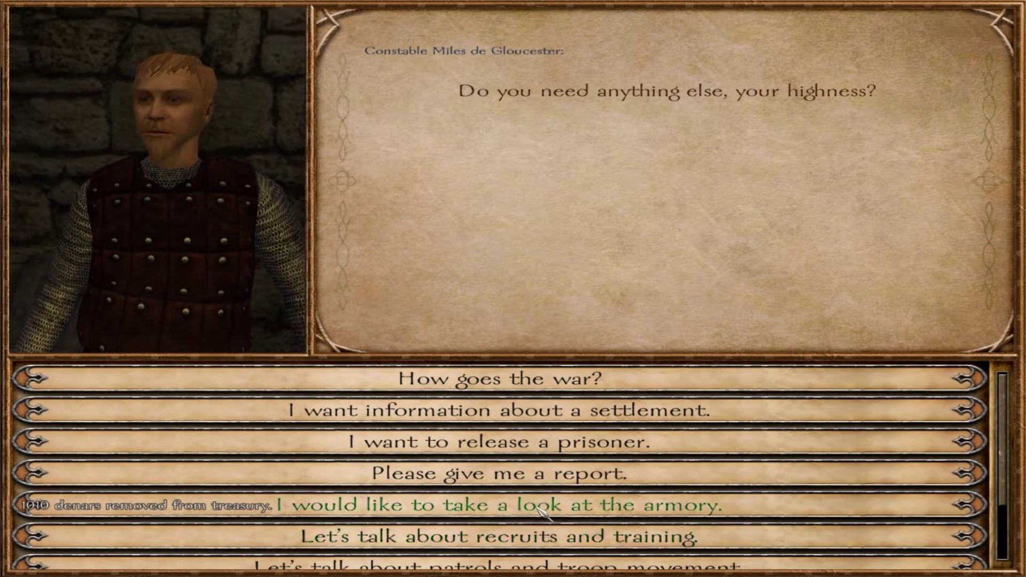
left_click(537, 536)
left_click(510, 410)
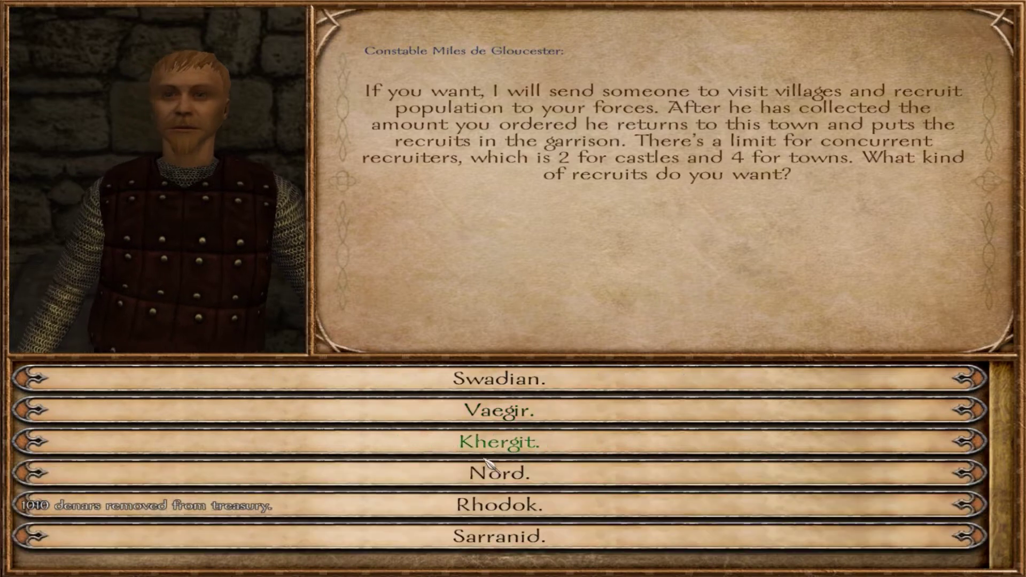
left_click(518, 534)
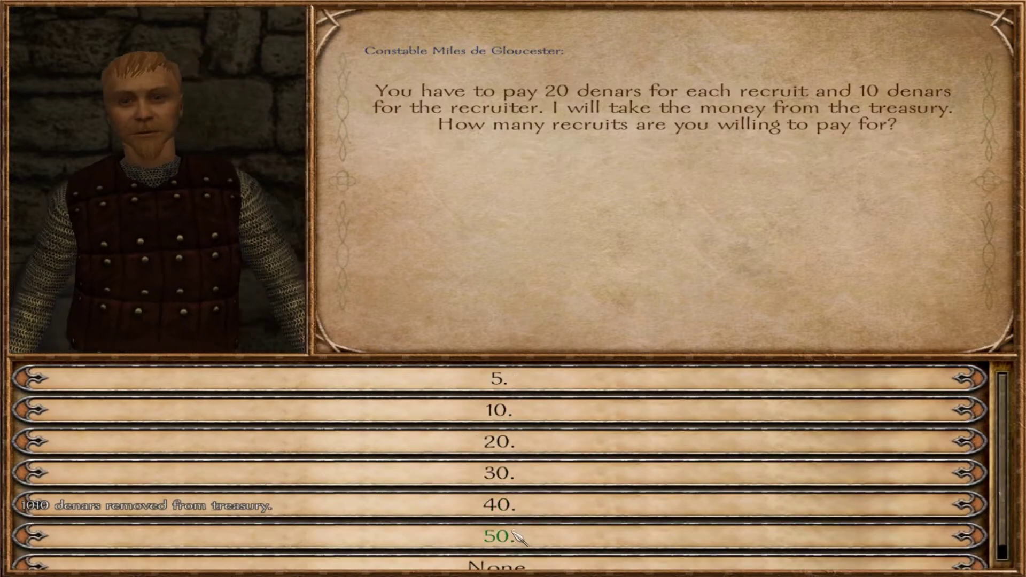
left_click(518, 543)
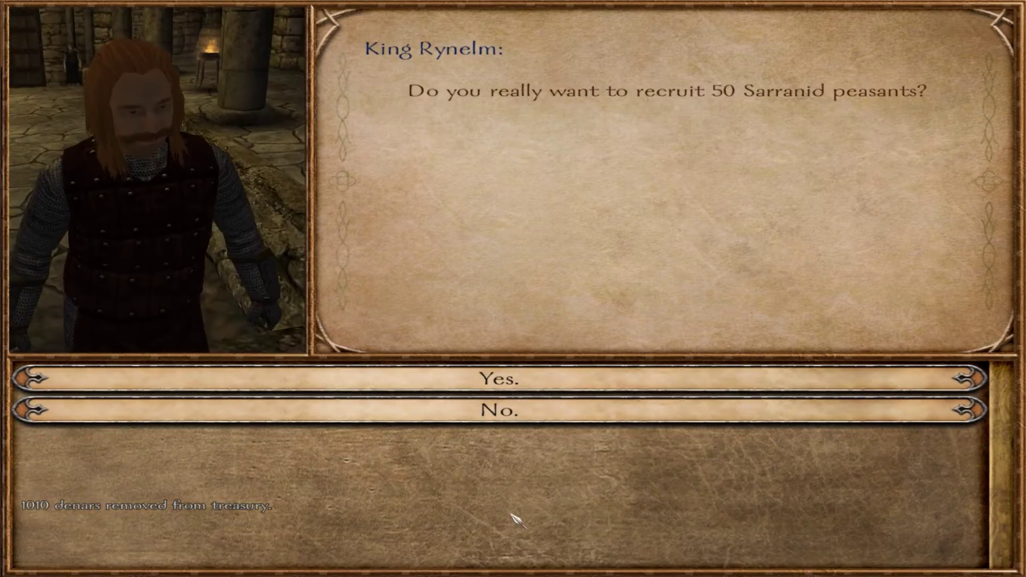
left_click(488, 383)
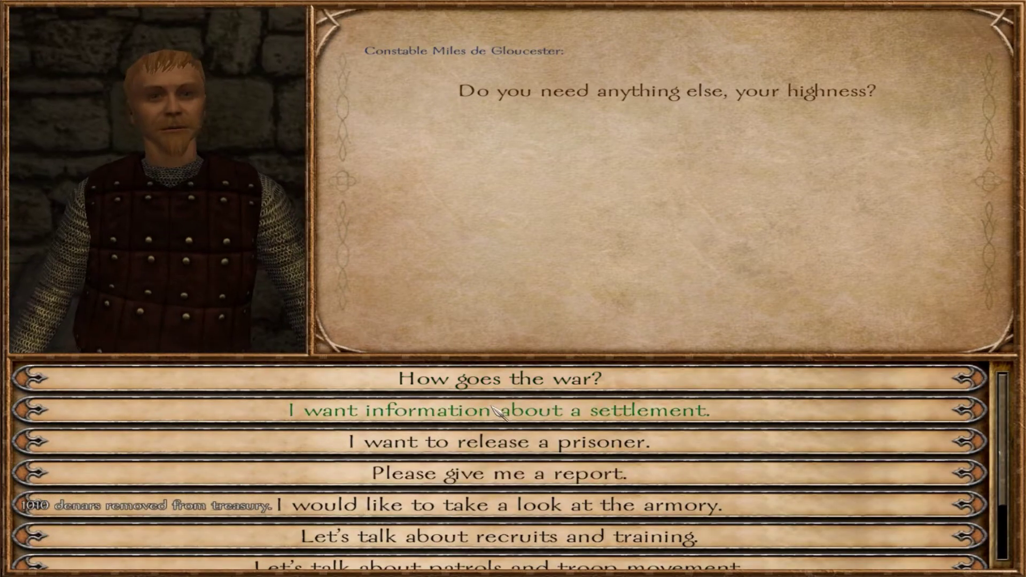
scroll(497, 556, "down", 2)
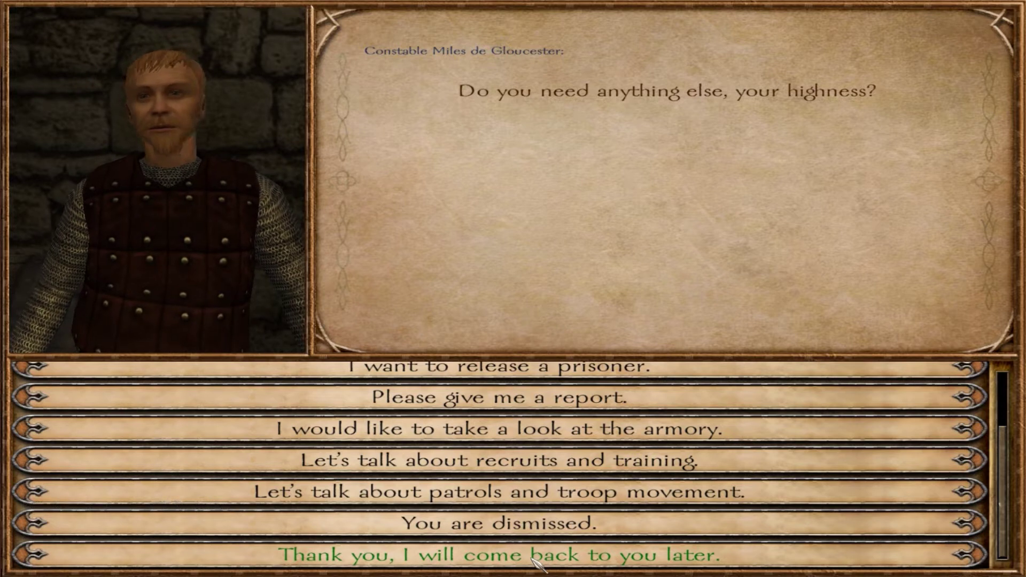
Leave the constable and ask the chamberlain to withdraw money from the treasury.
left_click(520, 558)
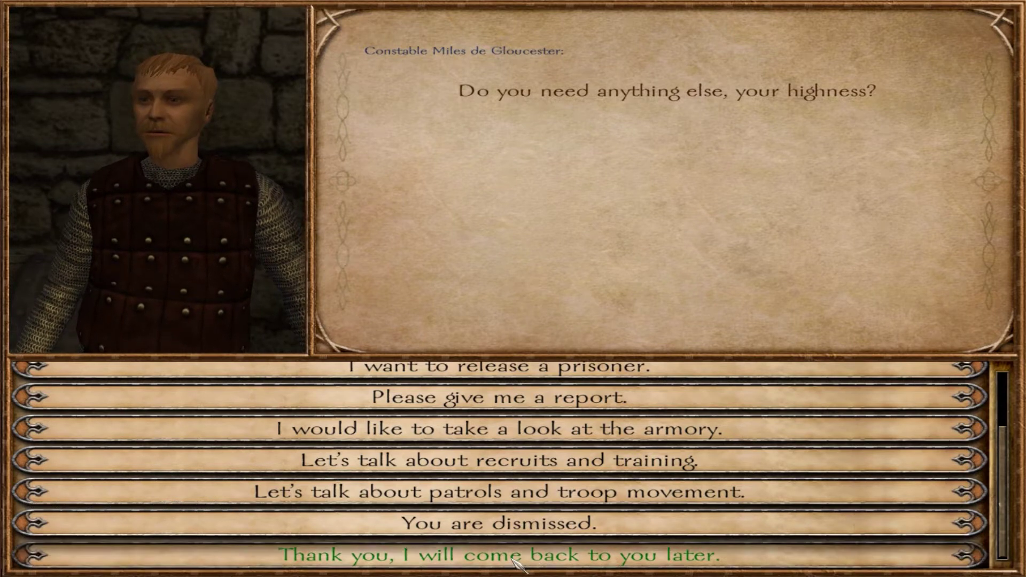
key("f")
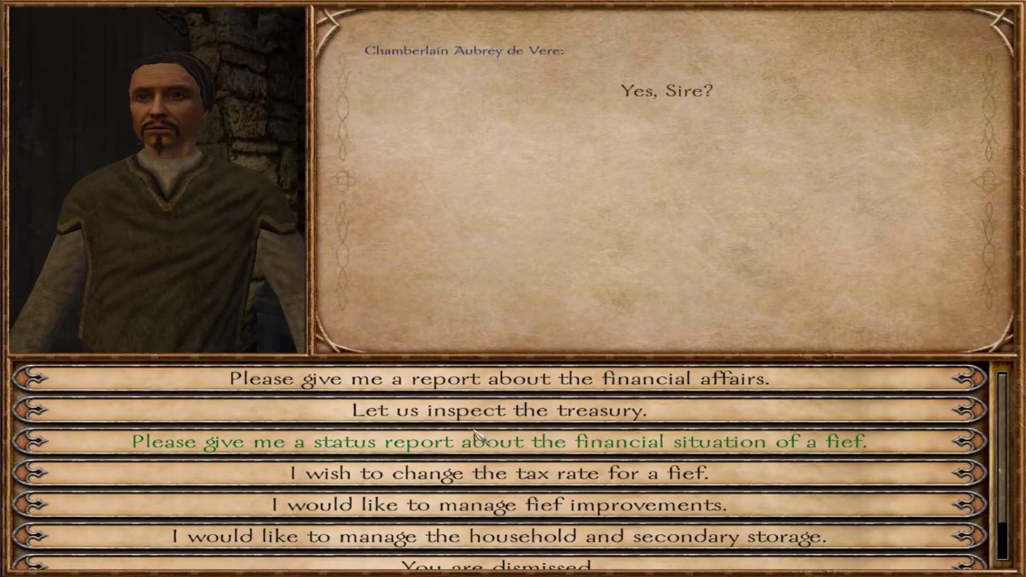
left_click(507, 413)
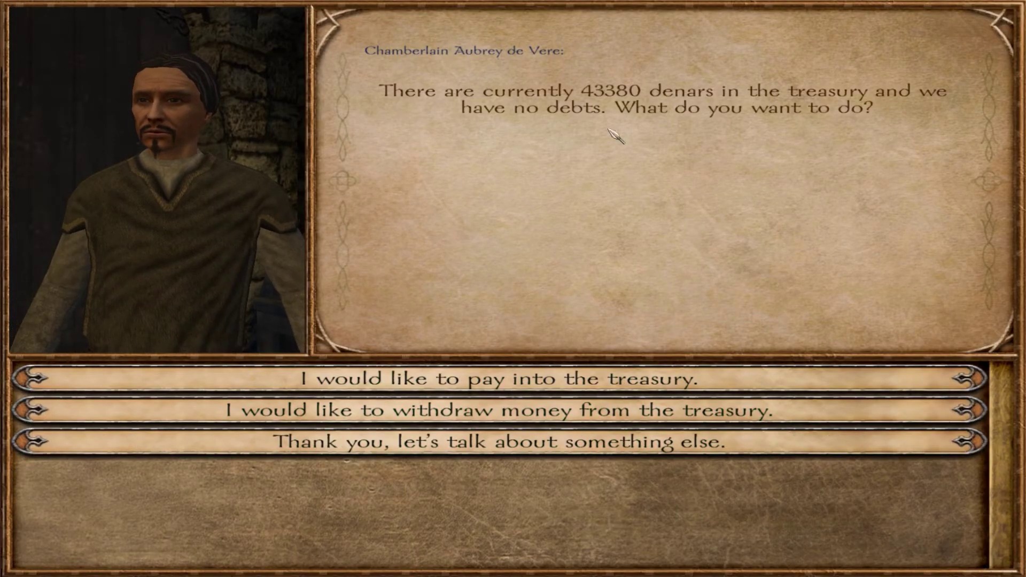
left_click(521, 411)
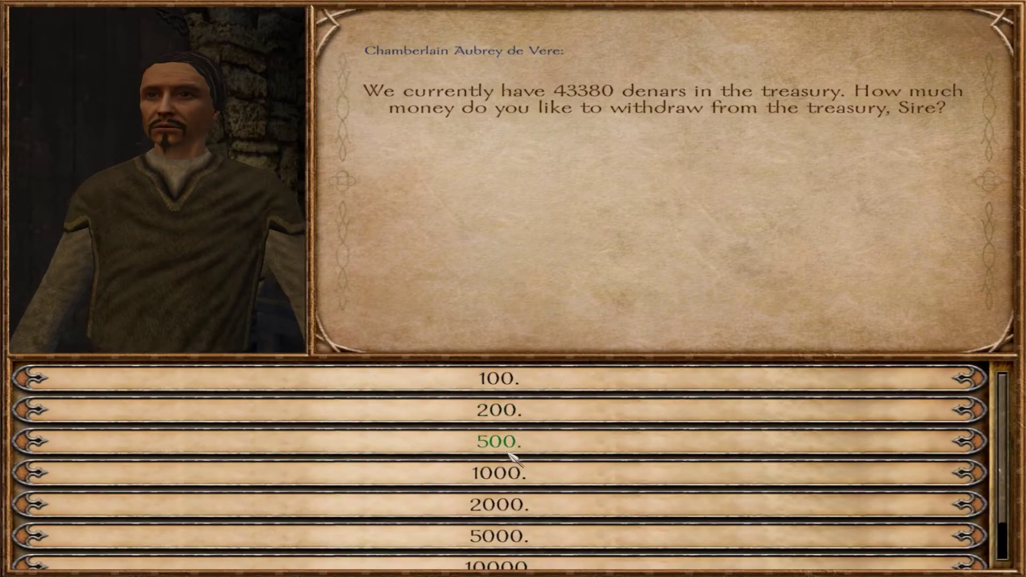
Withdraw 10000 denars twice, leaving 23380 in the treasury, and end the conversation.
left_click(597, 568)
left_click(561, 568)
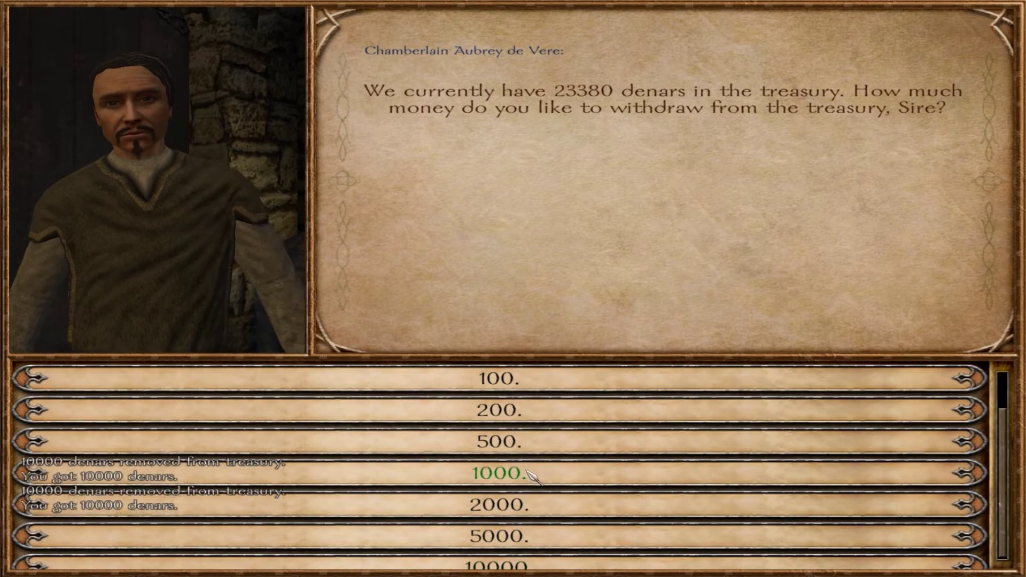
scroll(473, 534, "down", 1)
left_click(473, 554)
scroll(473, 556, "down", 1)
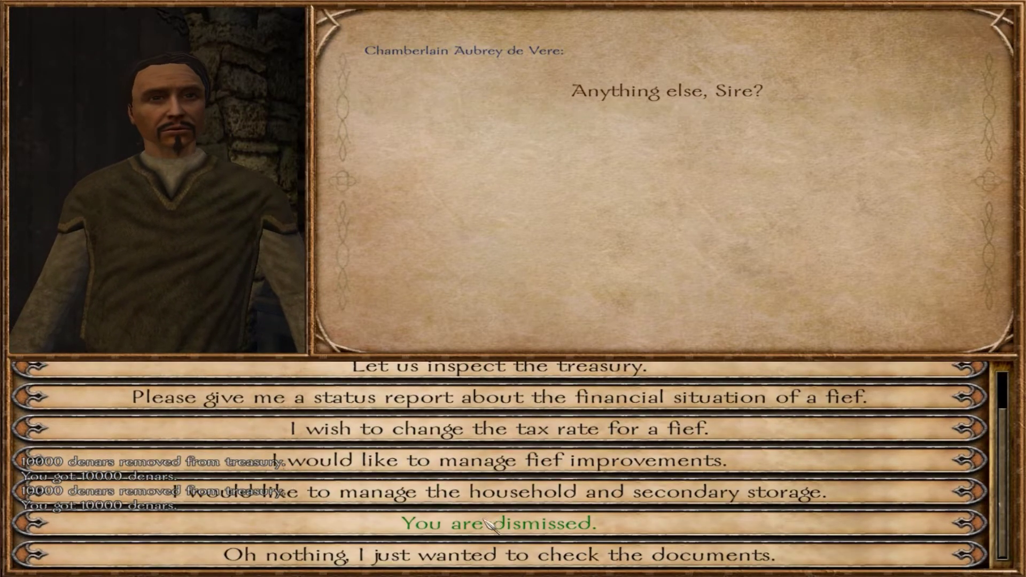
left_click(433, 555)
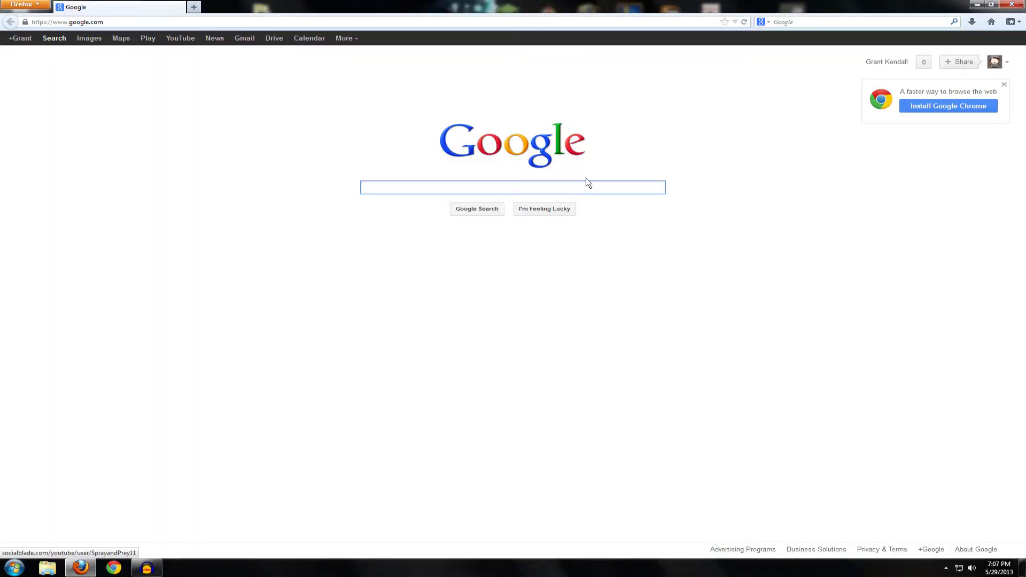
Search Google for 'diplomacy mod' and open the TaleWorlds Diplomacy forum board from the results.
type("Dipo")
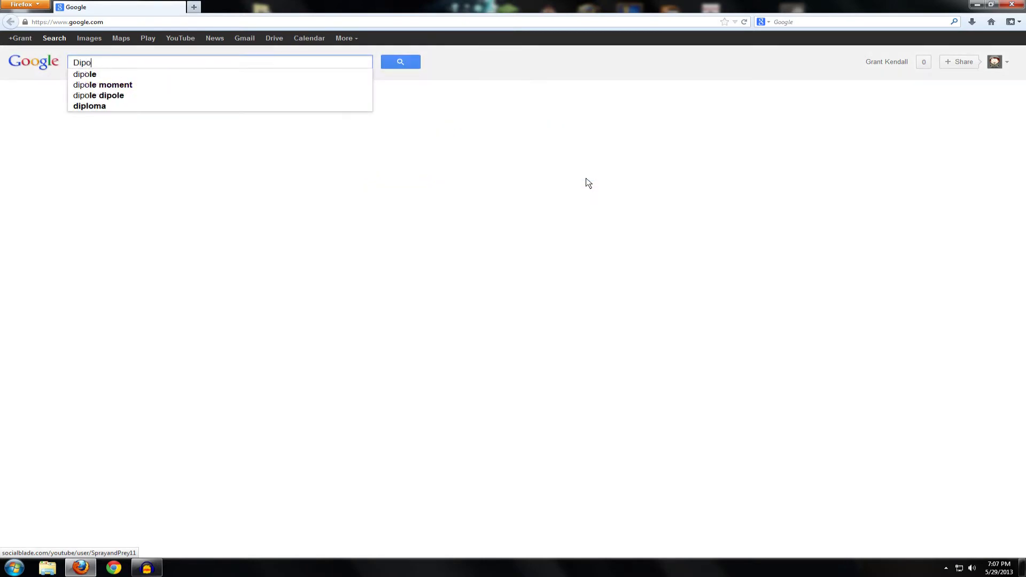
left_click(235, 78)
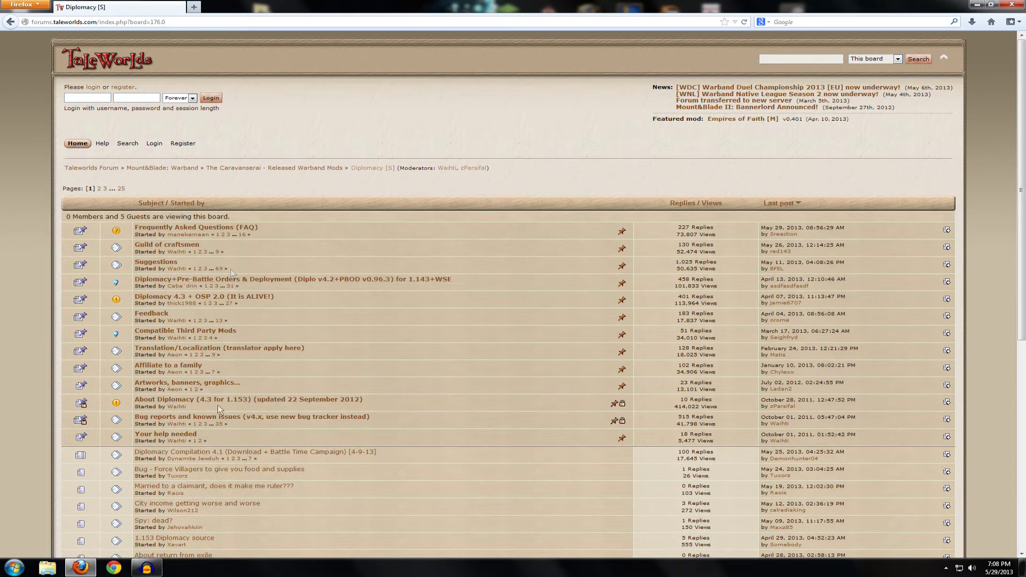
scroll(224, 256, "down", 2)
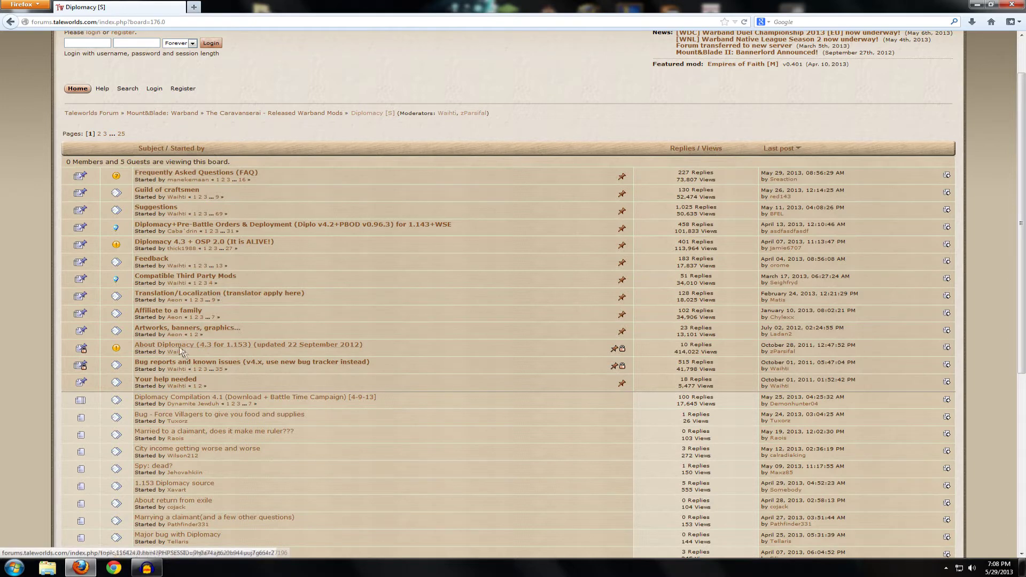
Open the 'About Diplomacy (4.3 for 1.153)' topic and jump to its Installation guide section.
left_click(225, 346)
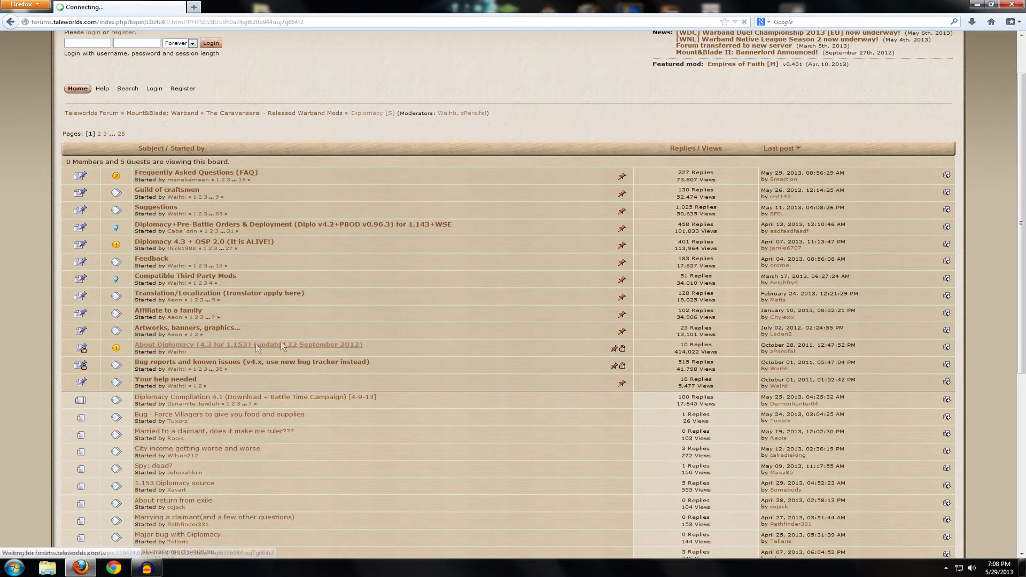
scroll(299, 345, "down", 3)
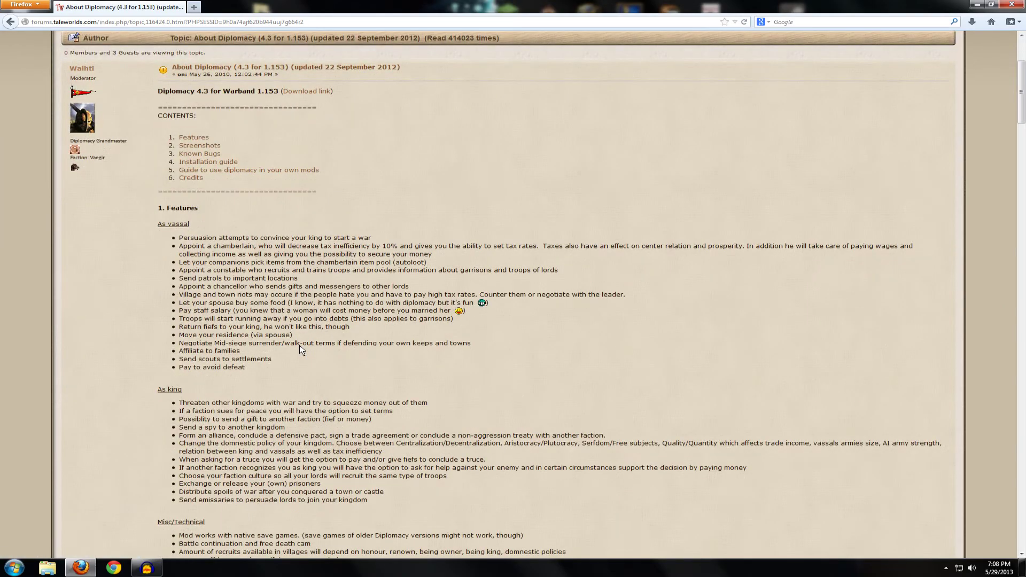
scroll(299, 345, "down", 6)
scroll(291, 351, "down", 4)
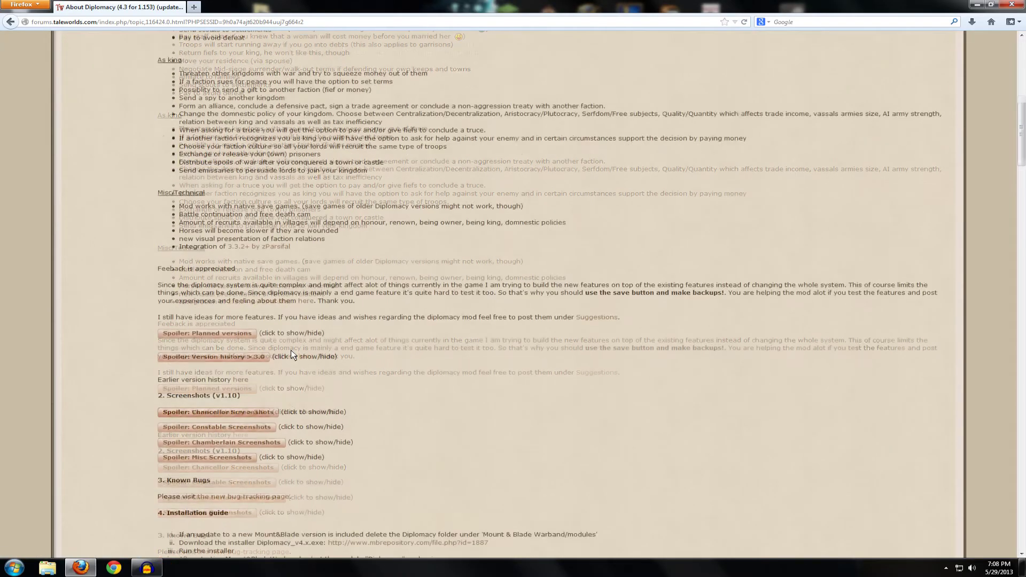
scroll(291, 350, "up", 8)
scroll(291, 350, "up", 3)
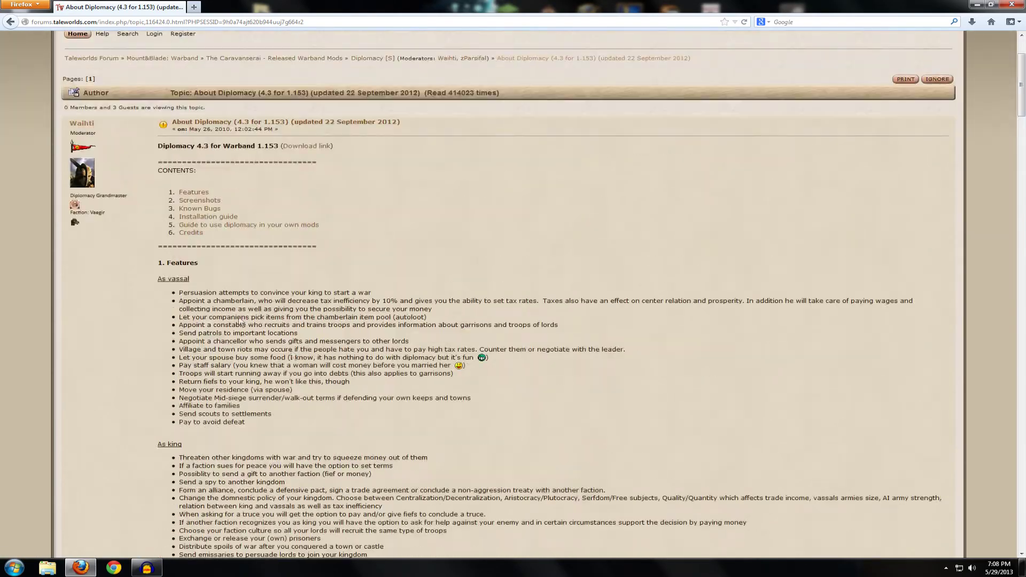
left_click(186, 216)
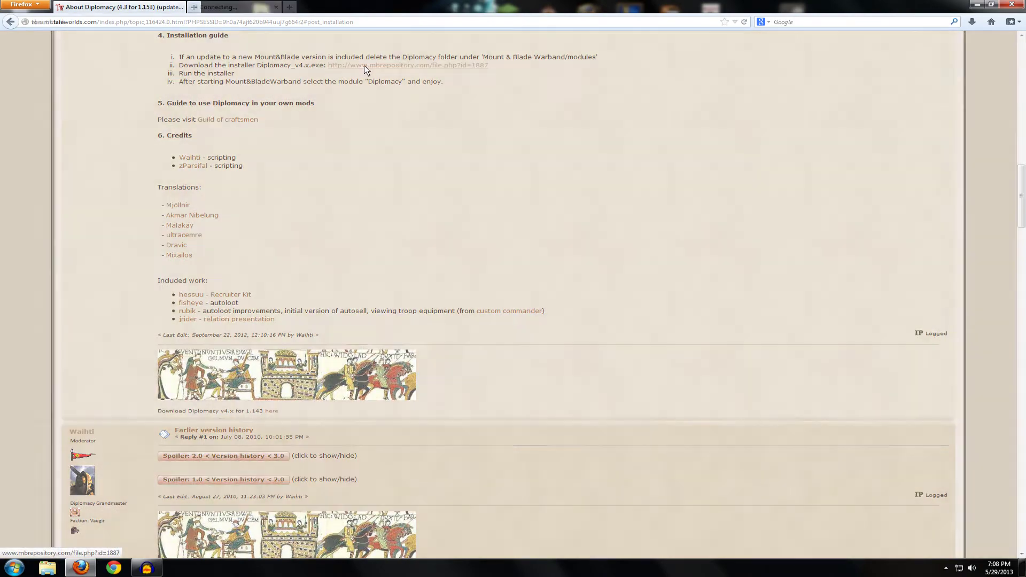
Open the Diplomacy v4.3 repository page, confirm the installer is already on Desktop, then minimize Firefox.
left_click(364, 65)
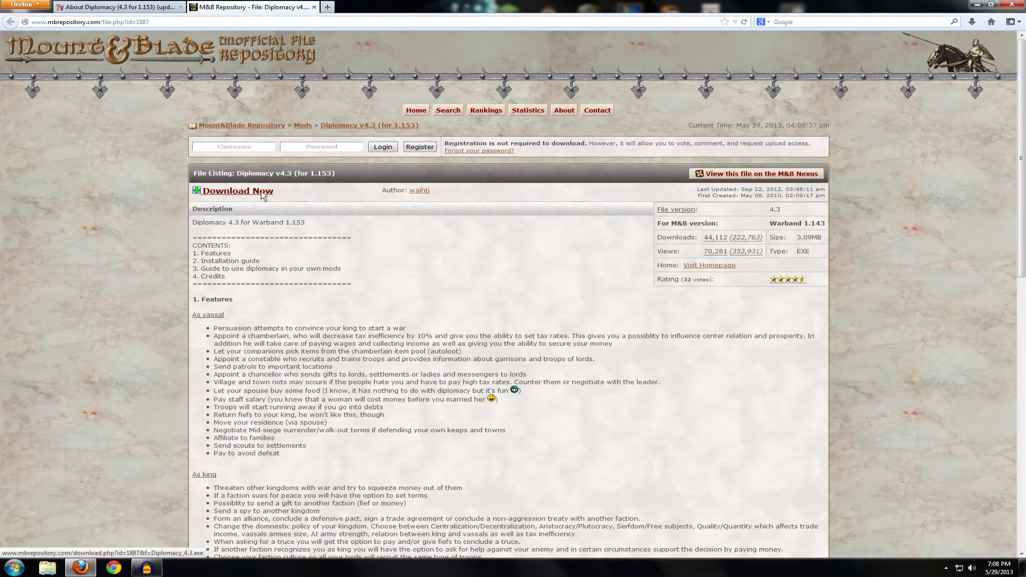
right_click(245, 190)
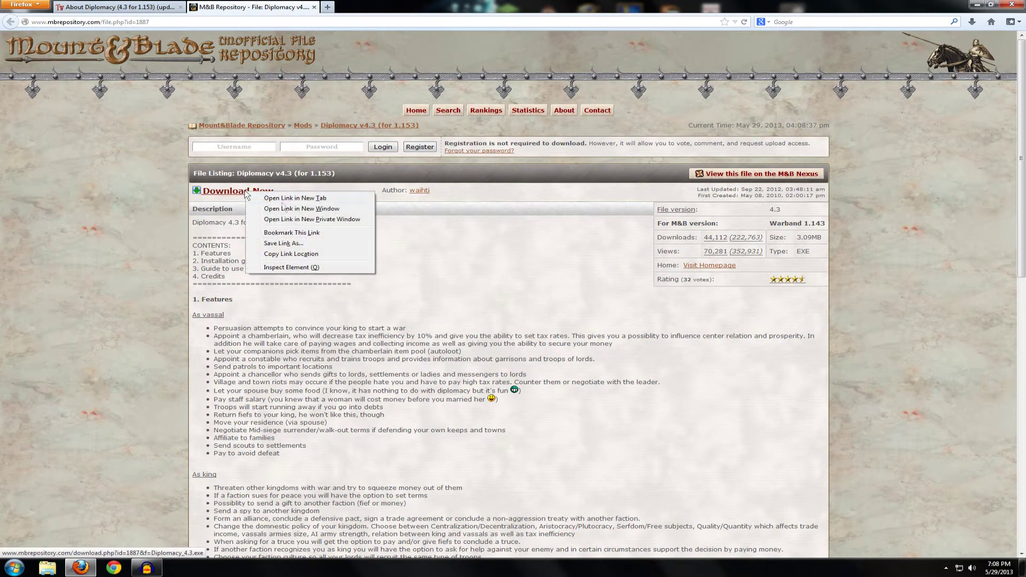
left_click(285, 244)
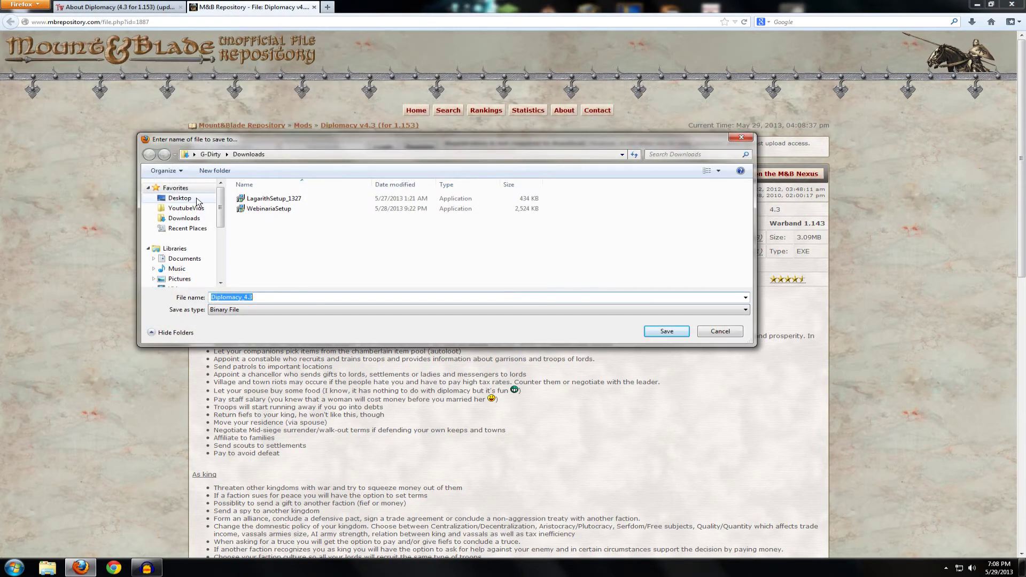
left_click(180, 199)
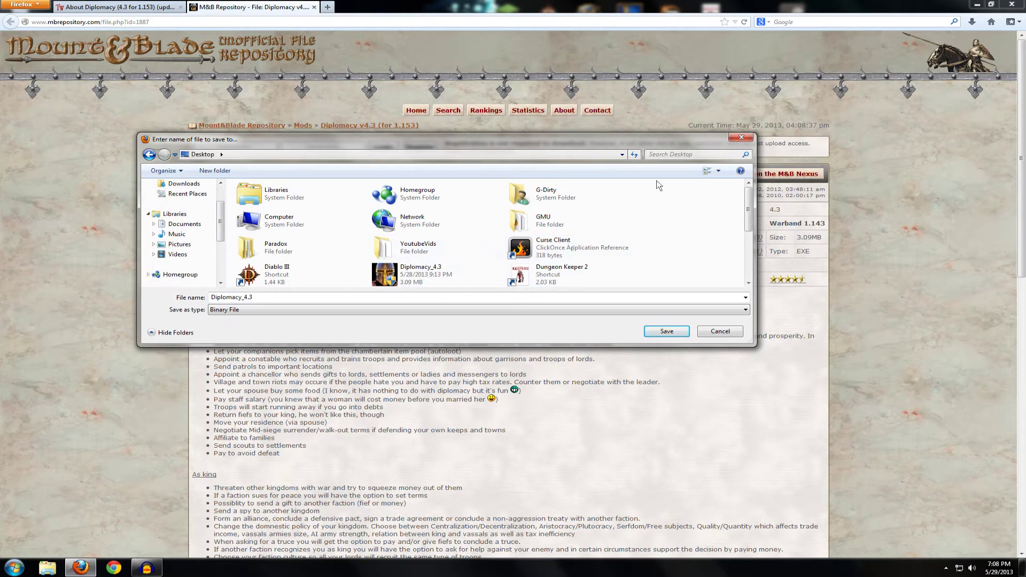
left_click(748, 140)
left_click(976, 5)
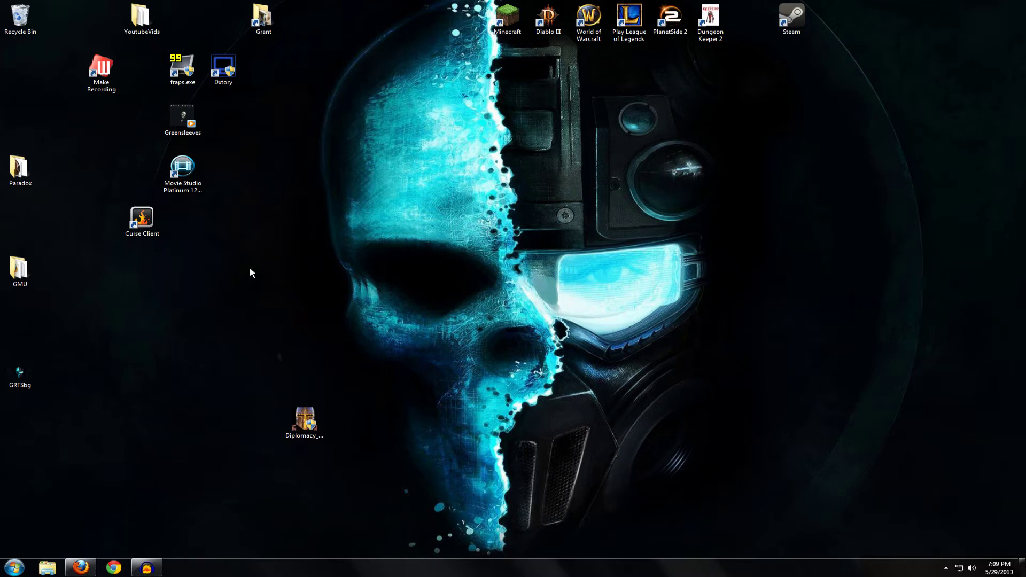
Run the Diplomacy_4.3 installer on the desktop as administrator.
left_click_drag(261, 482, 358, 377)
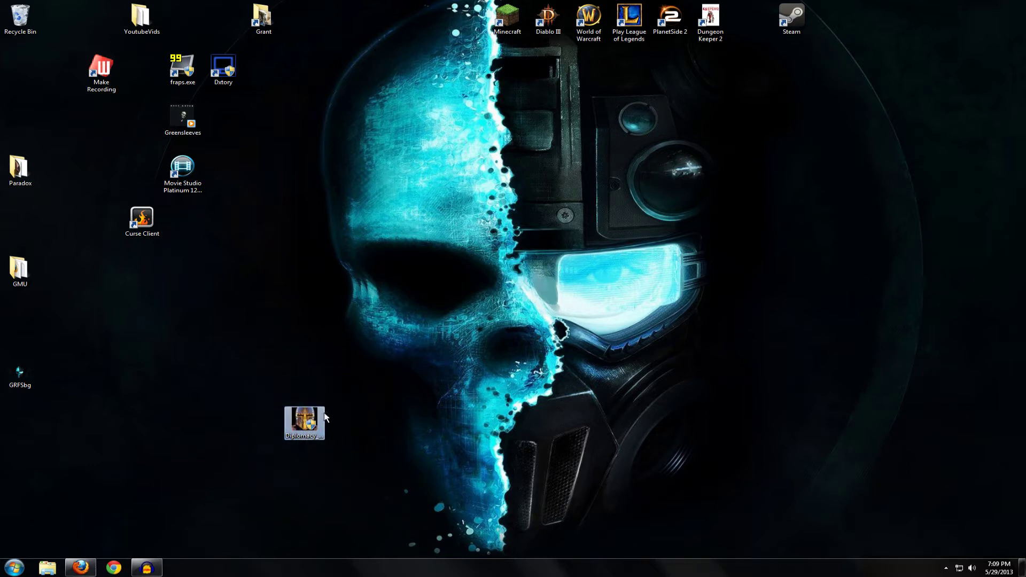
right_click(315, 424)
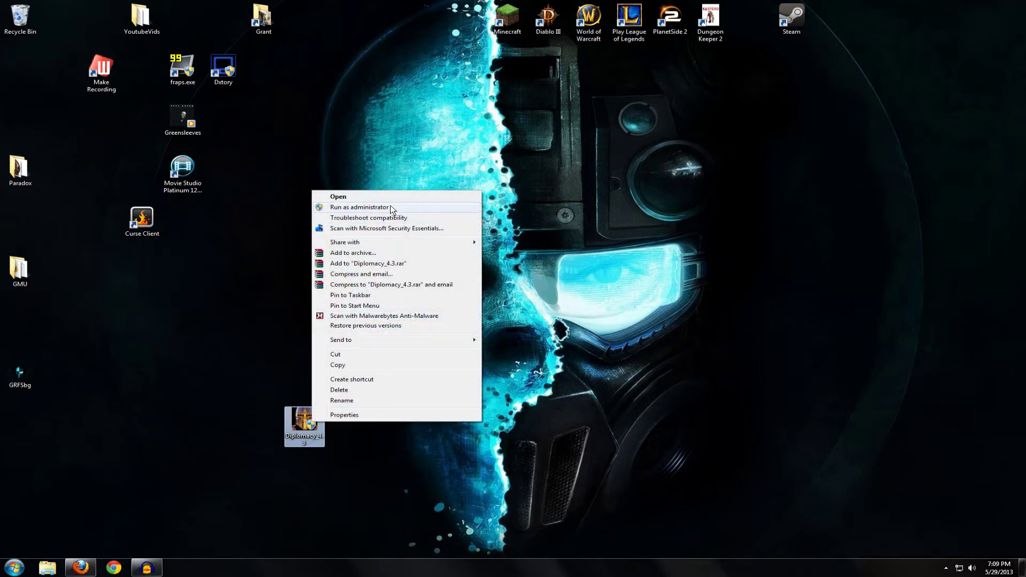
left_click(391, 207)
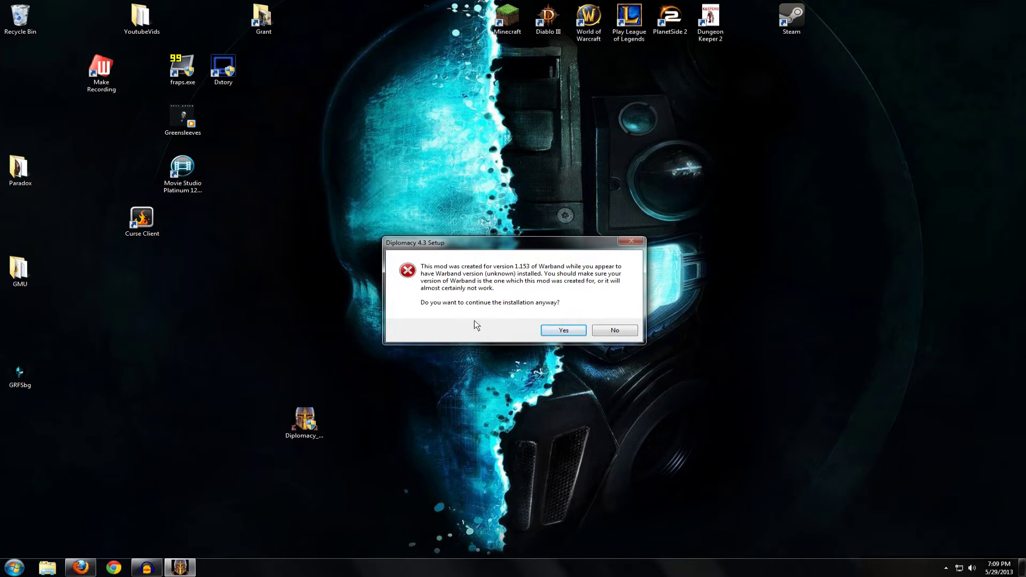
Accept the version warning and continue past the Welcome and License pages.
left_click(562, 332)
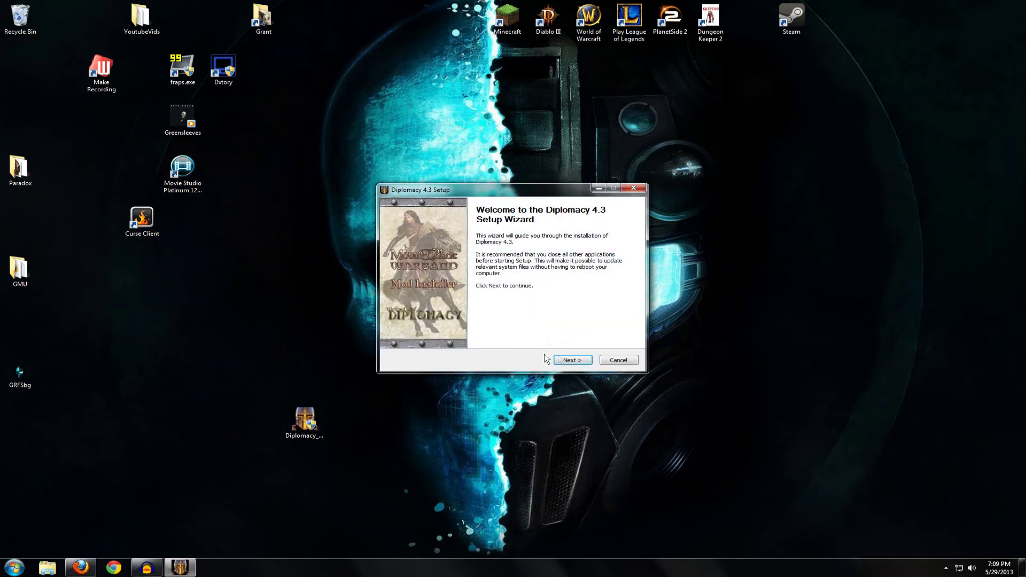
left_click(577, 363)
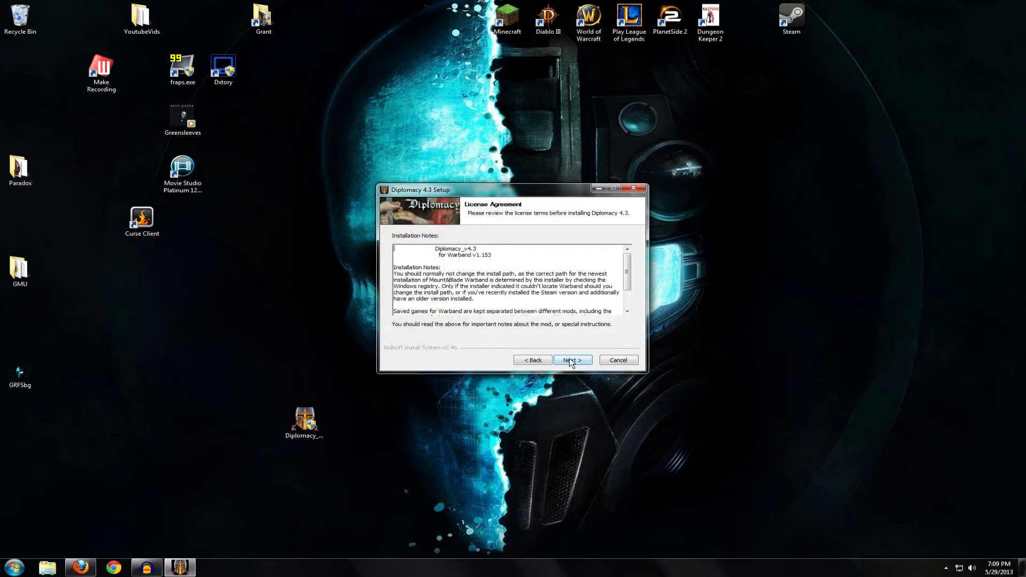
scroll(541, 317, "down", 2)
scroll(553, 302, "up", 3)
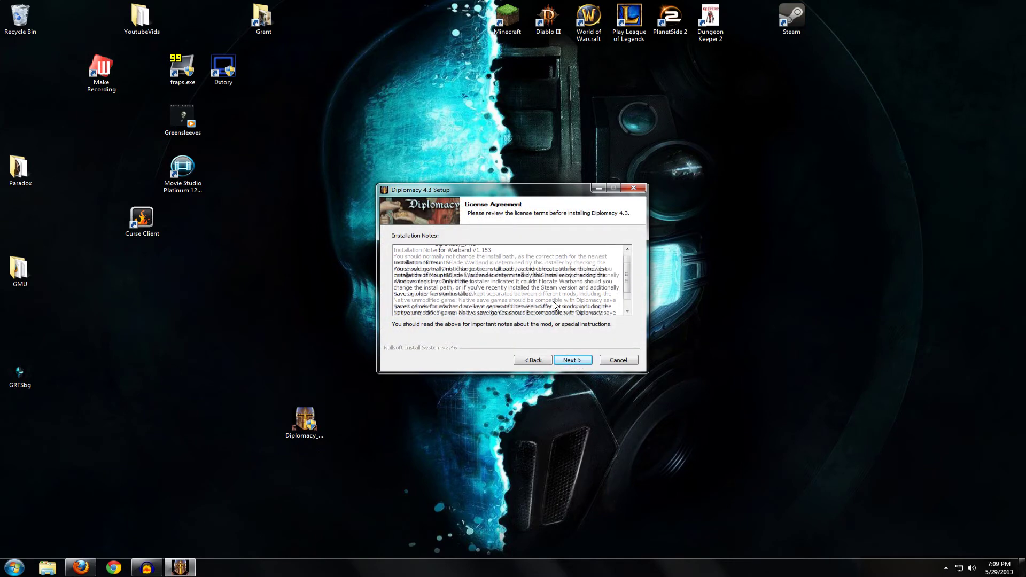
left_click(571, 361)
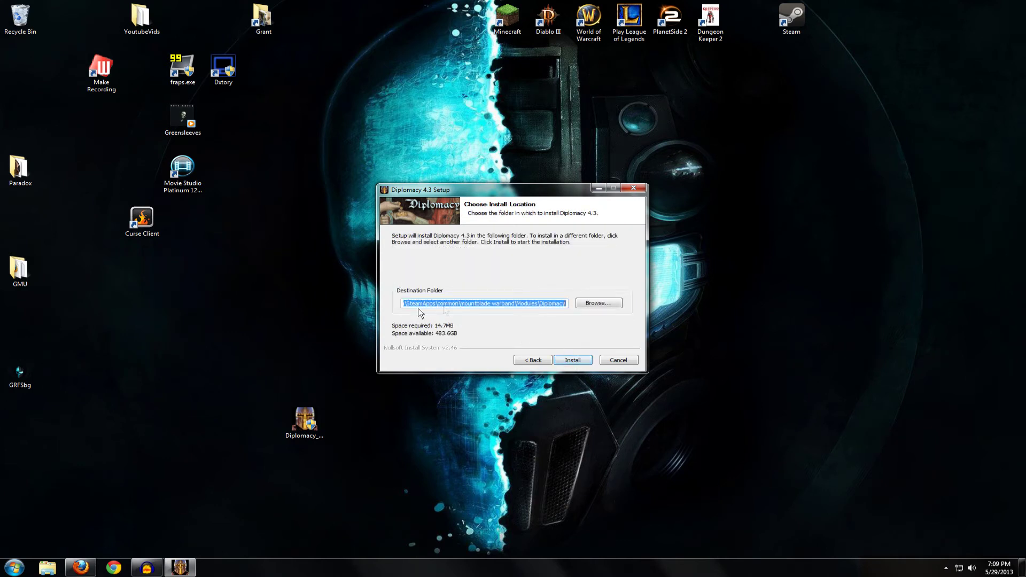
Confirm the Warband Modules\Diplomacy destination path, install, and finish the setup wizard.
left_click(452, 303)
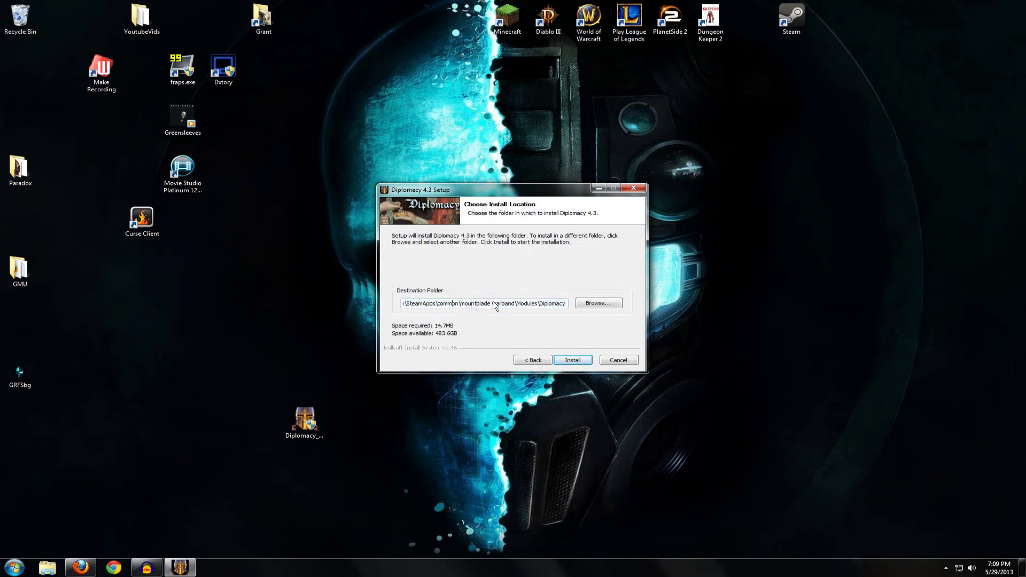
left_click_drag(427, 309, 516, 309)
left_click(486, 310)
left_click_drag(460, 309, 529, 309)
left_click(550, 309)
left_click(573, 360)
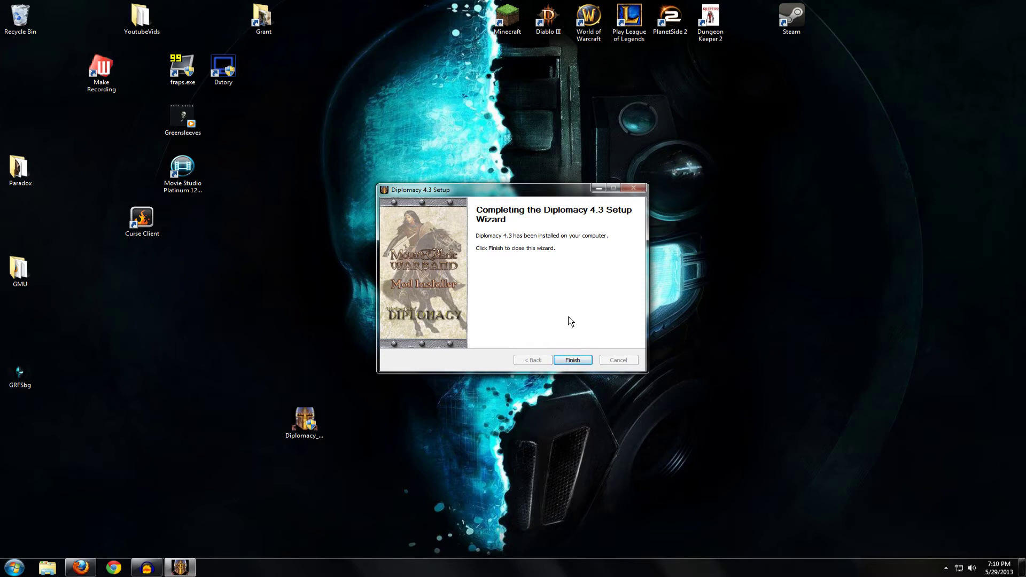
left_click(573, 362)
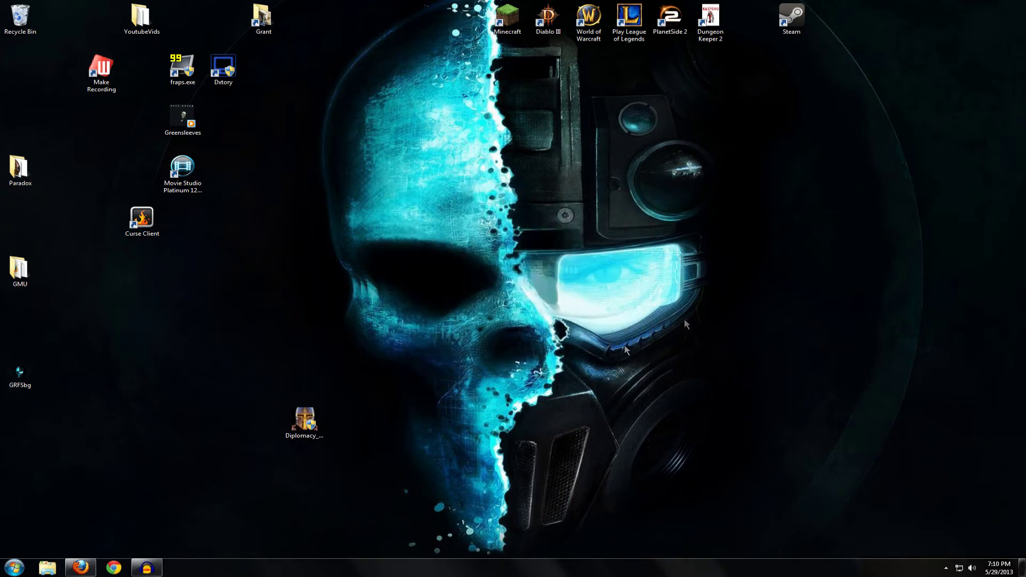
Open the Steam library from the system tray and launch Mount & Blade: Warband.
left_click(946, 568)
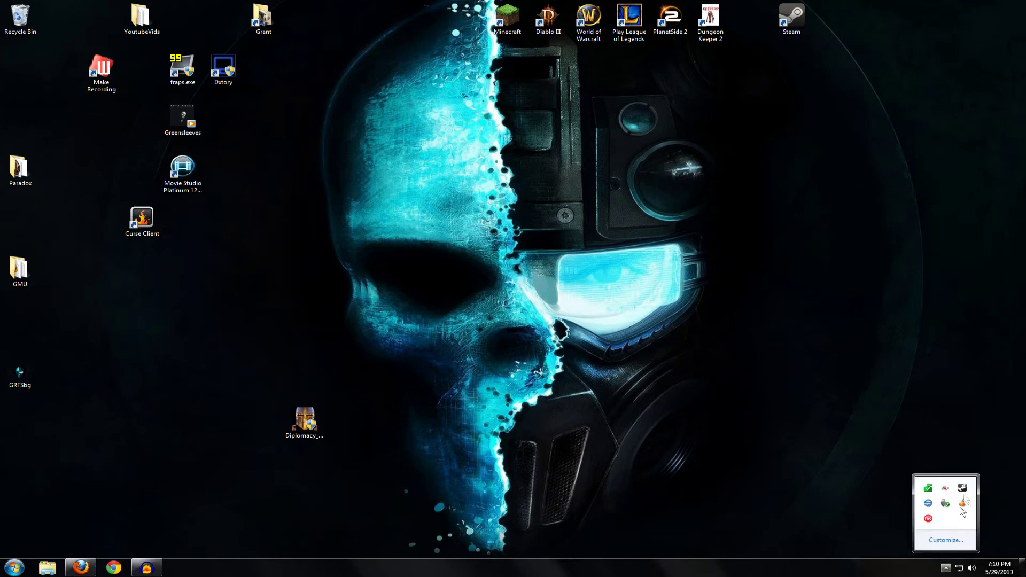
right_click(964, 492)
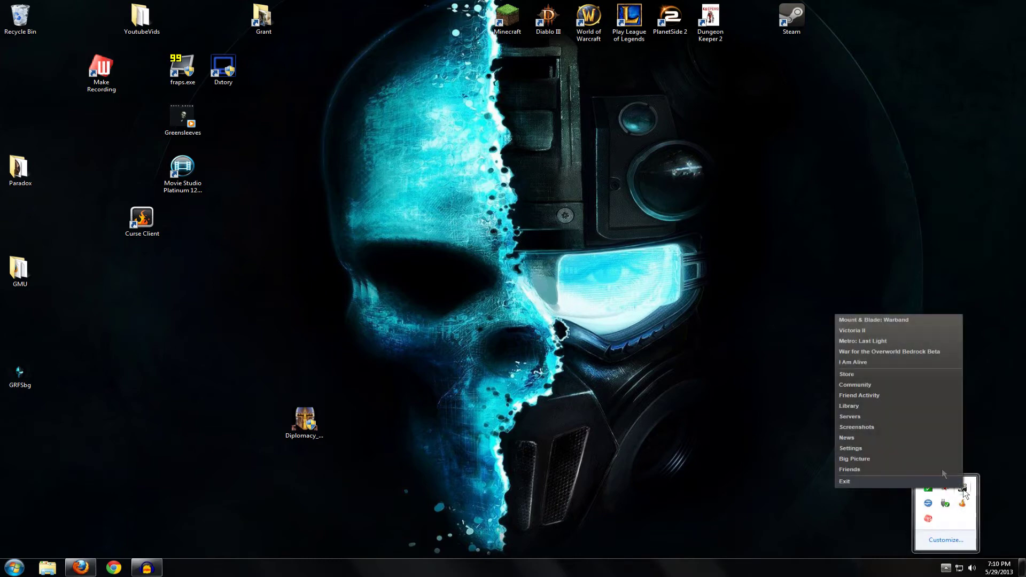
left_click(880, 395)
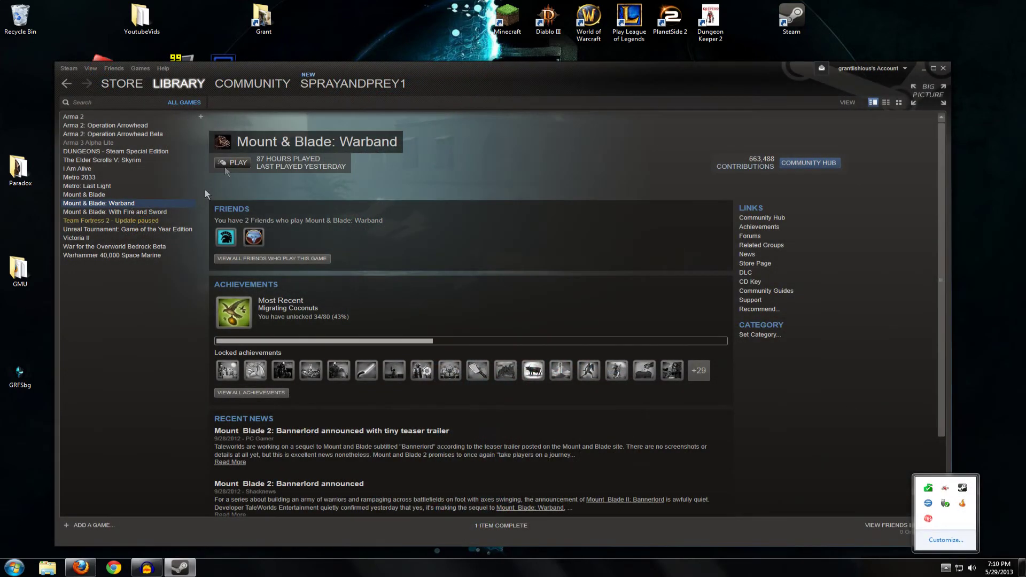
left_click(230, 162)
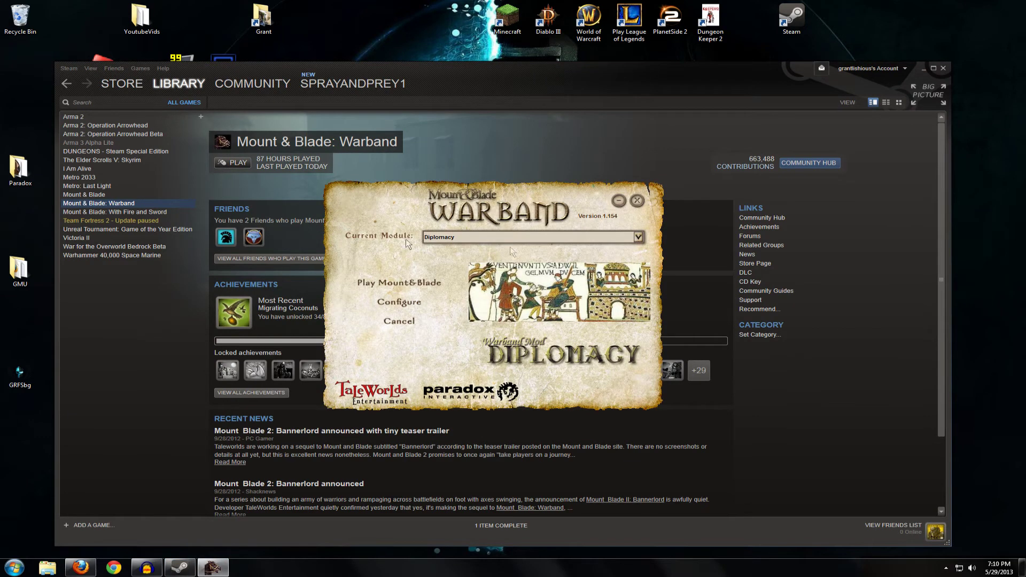
Set Current Module to Native, then back to Diplomacy, and close the launcher and Steam.
left_click(637, 237)
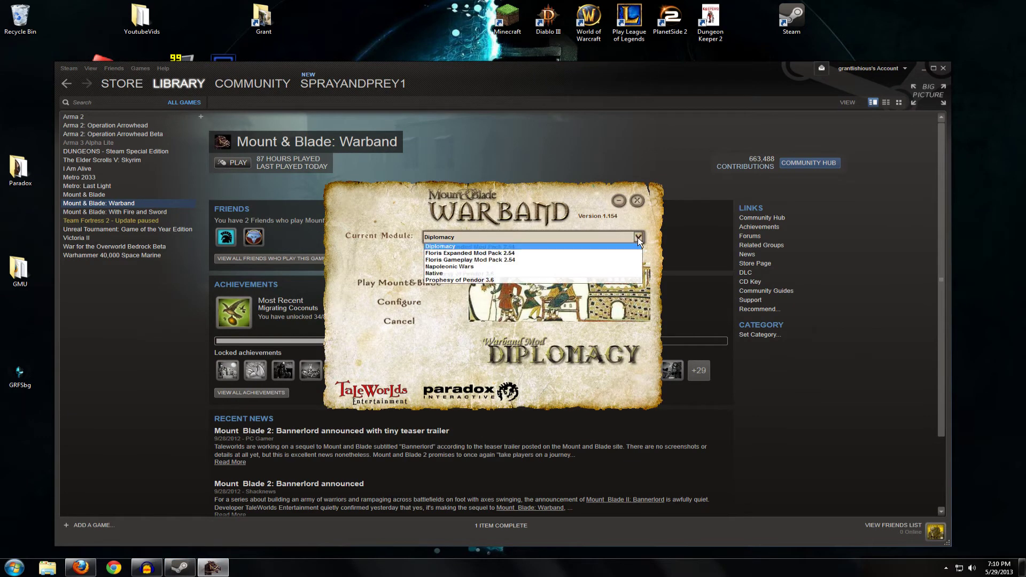
left_click(616, 274)
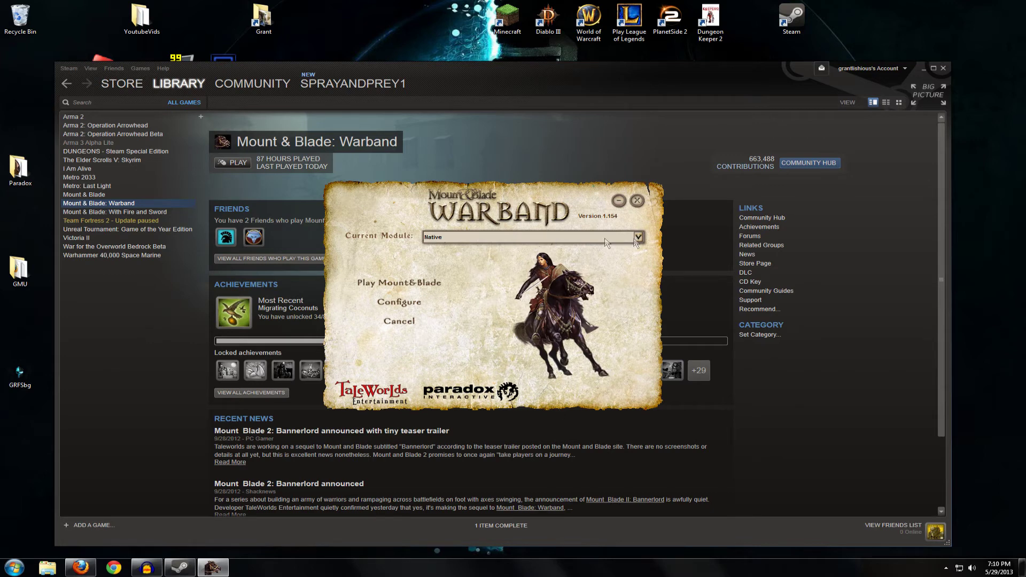
left_click(637, 238)
left_click(617, 246)
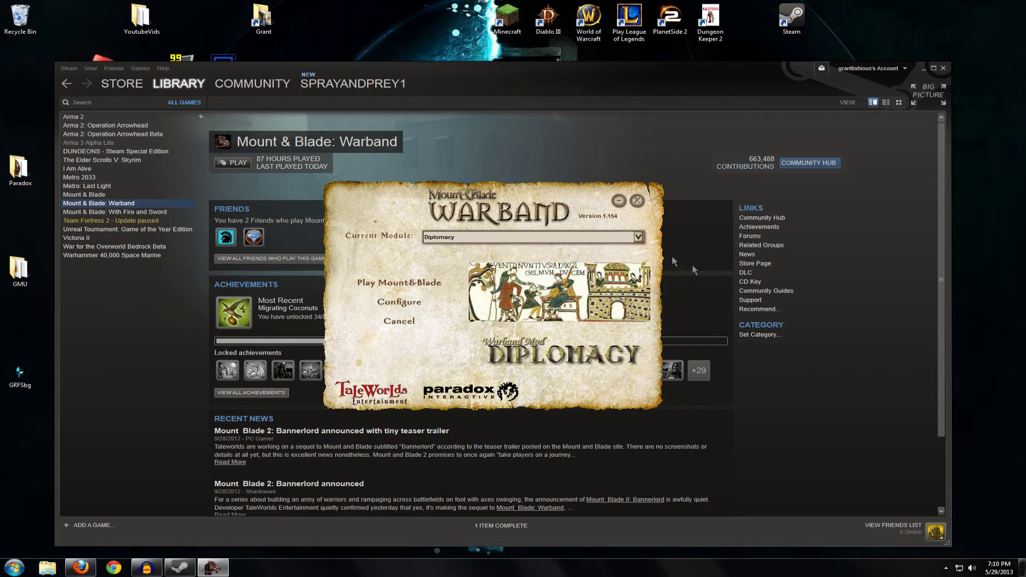
left_click(639, 238)
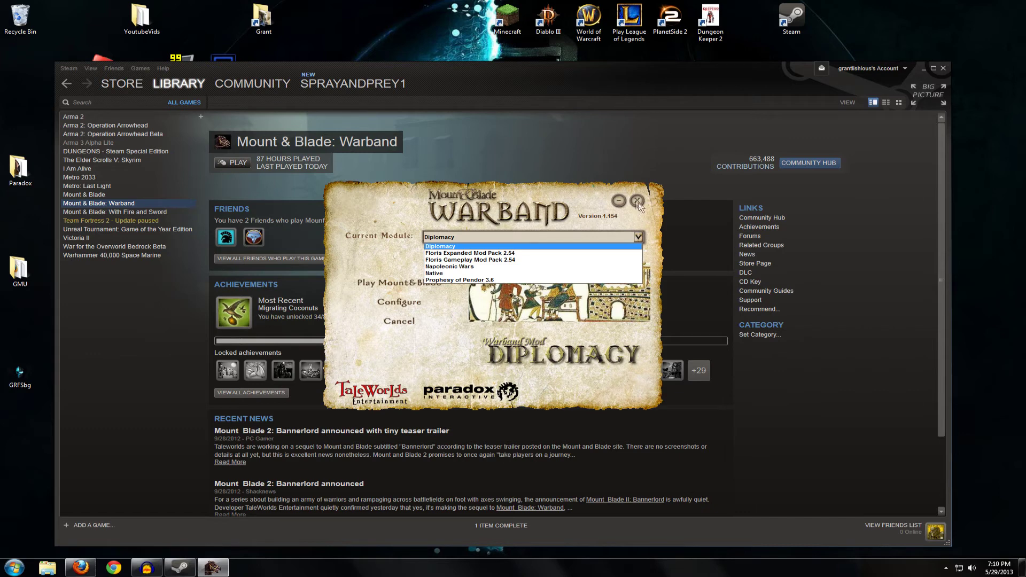
left_click(614, 210)
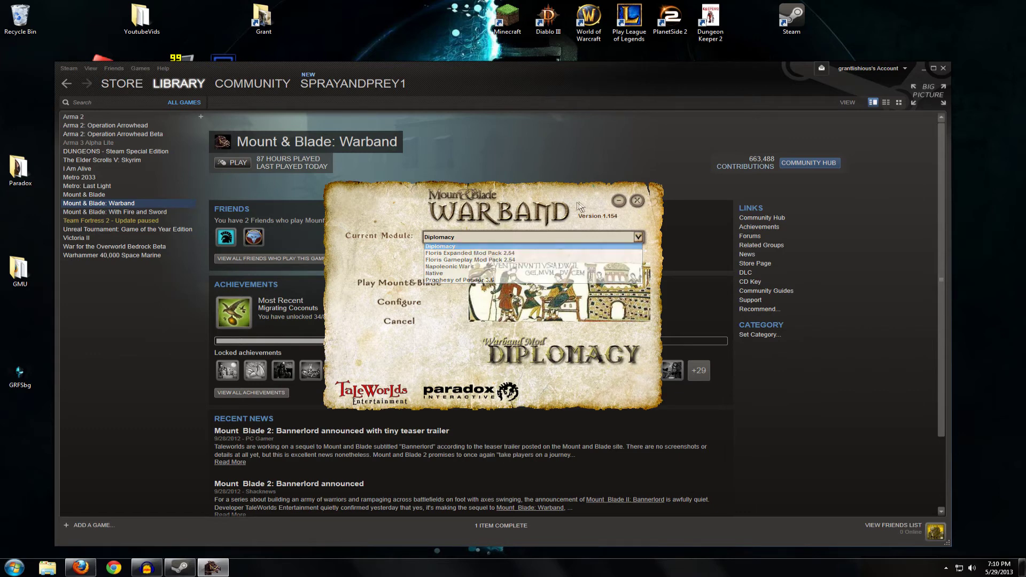
left_click(635, 202)
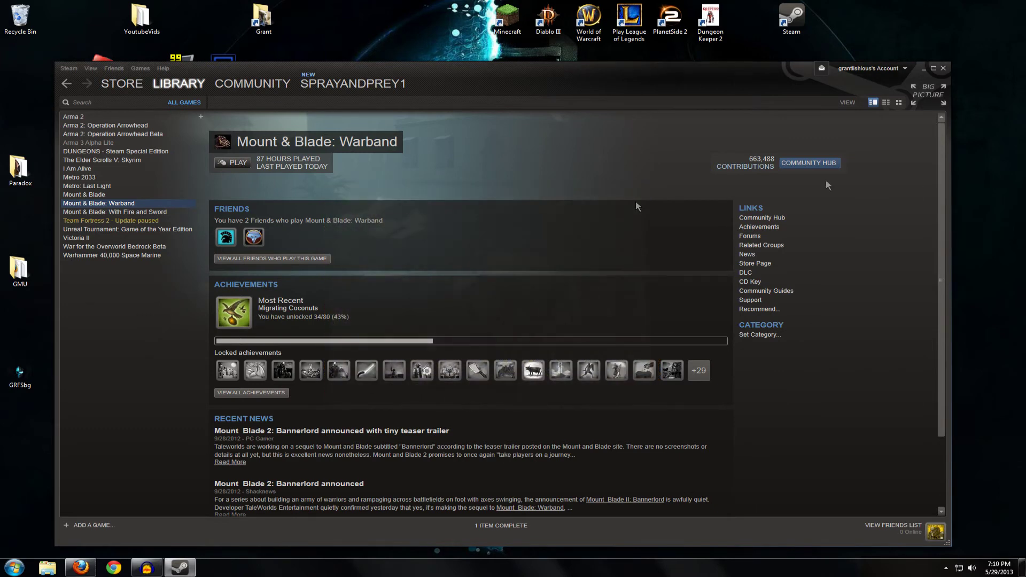
left_click(944, 68)
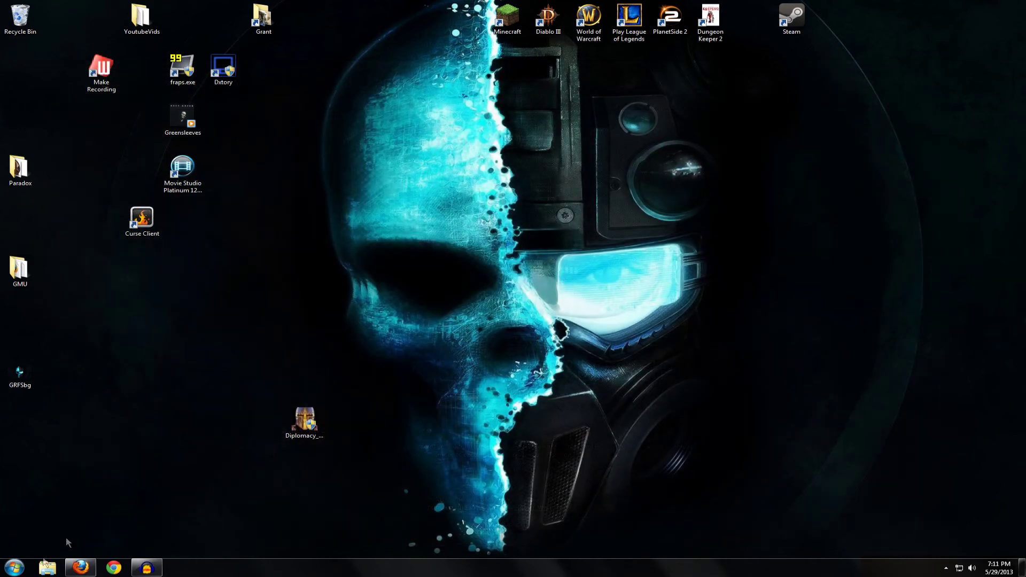
left_click(47, 567)
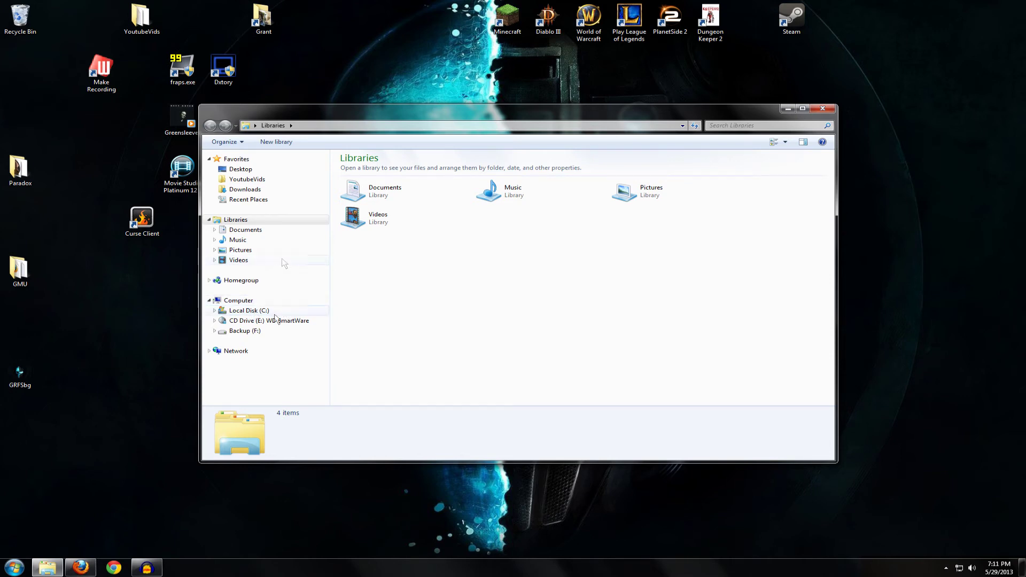
Browse from Local Disk (C:) through Users and My Documents into Mount&Blade Warband Savegames\Native.
left_click(253, 301)
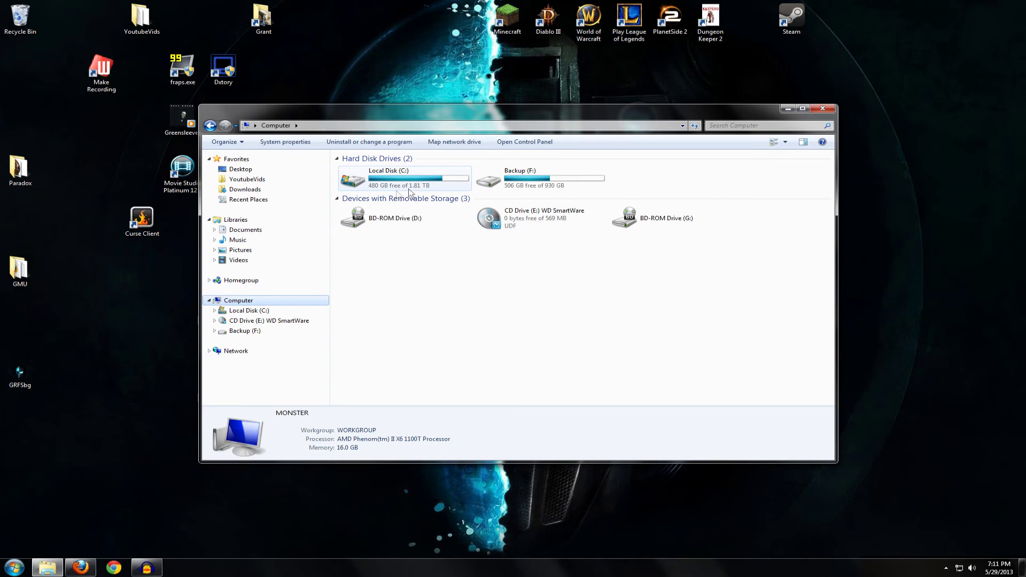
left_click(408, 188)
double_click(410, 188)
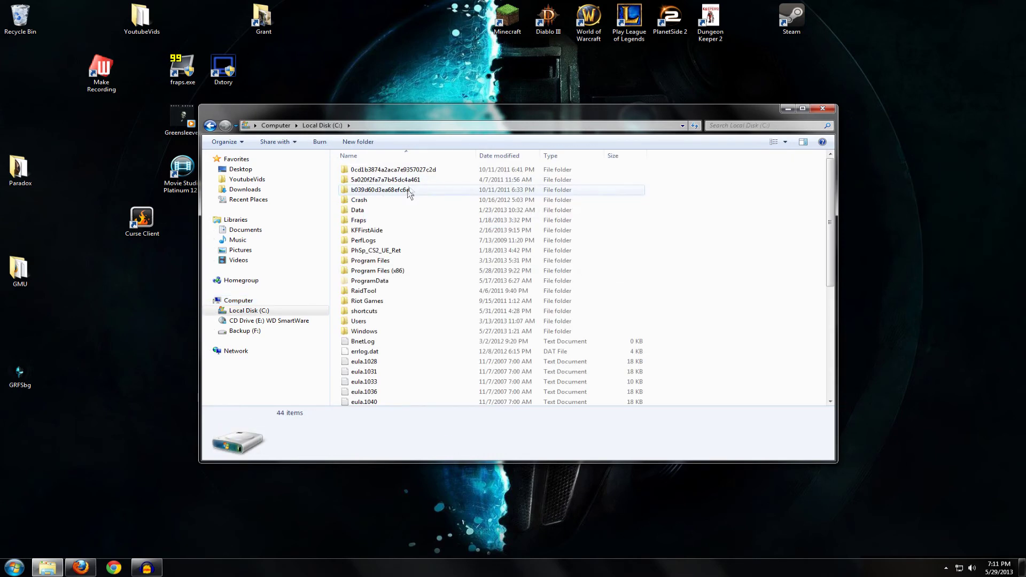
double_click(371, 322)
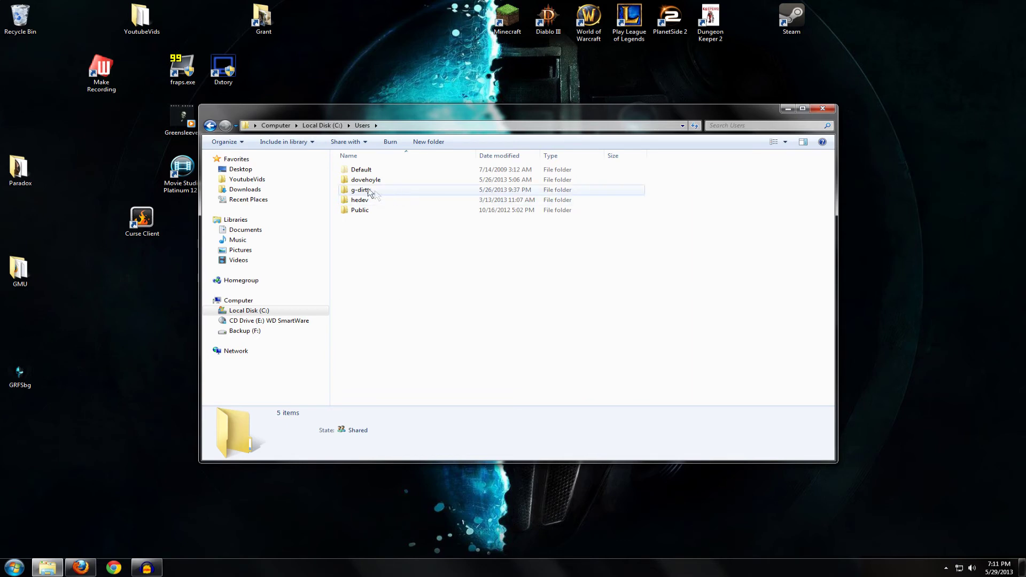
double_click(372, 191)
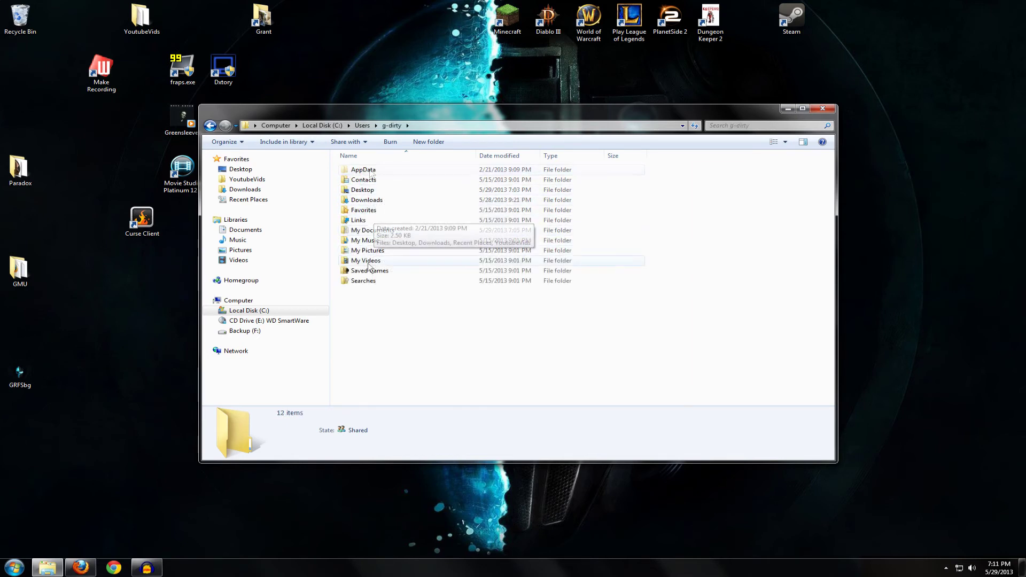
double_click(365, 231)
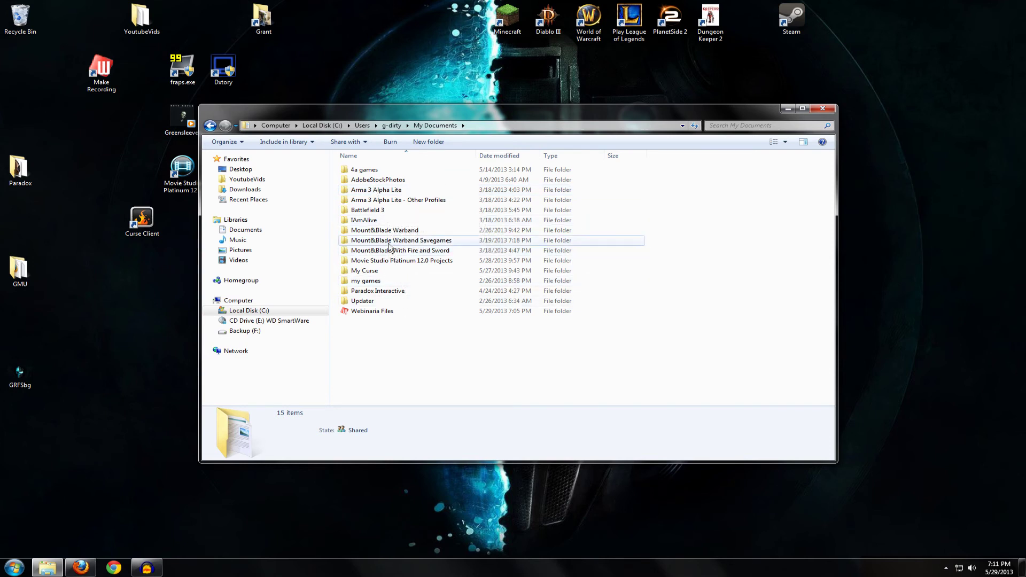
double_click(409, 240)
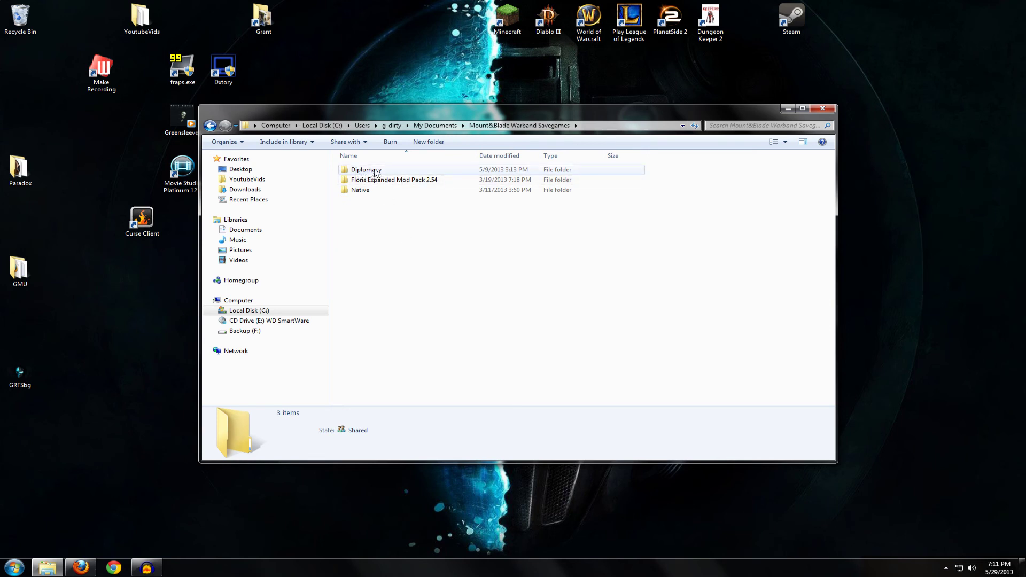
double_click(363, 191)
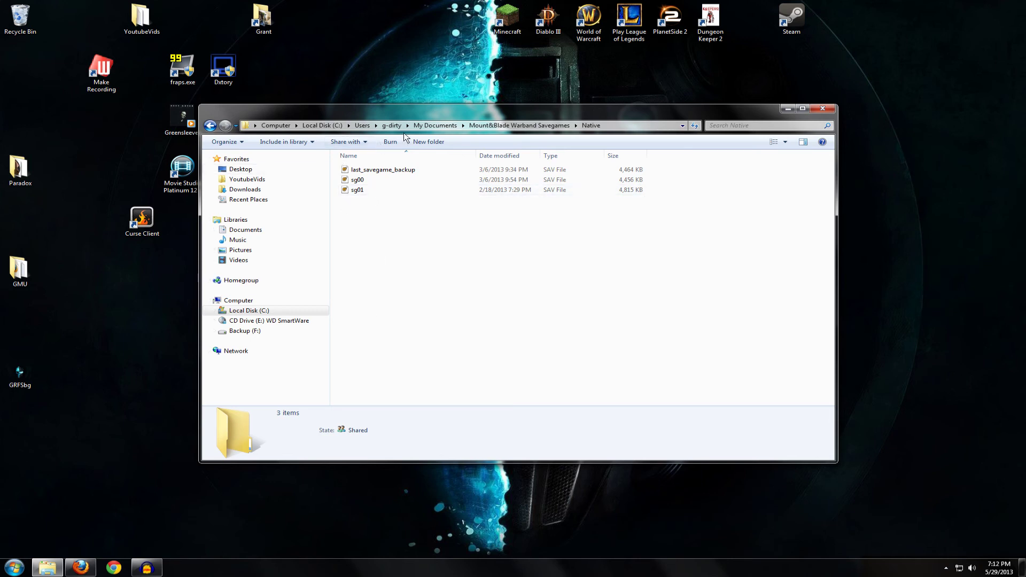
Inspect the sg00 Native save, check the Diplomacy savegames folder, then close Explorer.
left_click(367, 182)
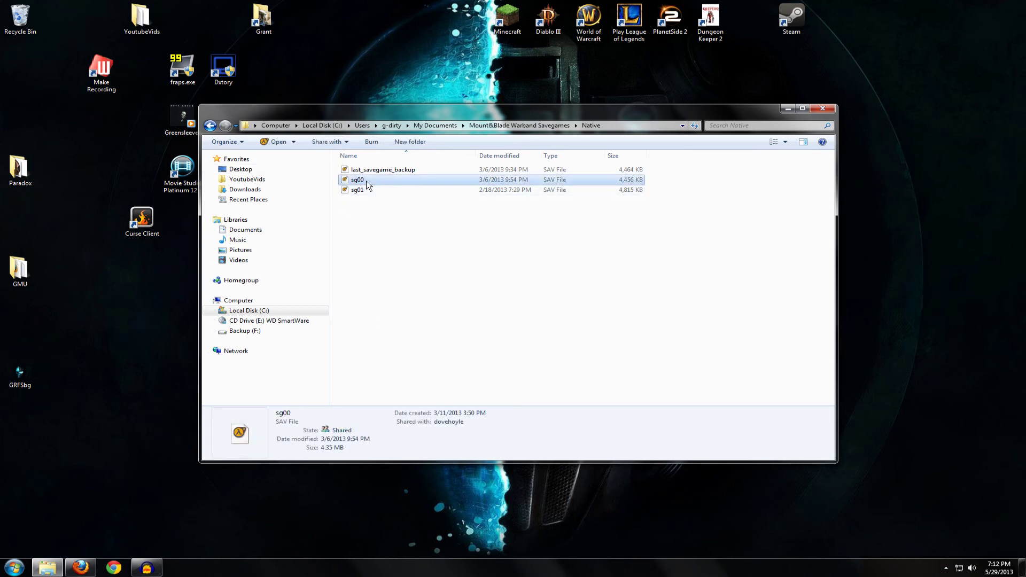
right_click(367, 183)
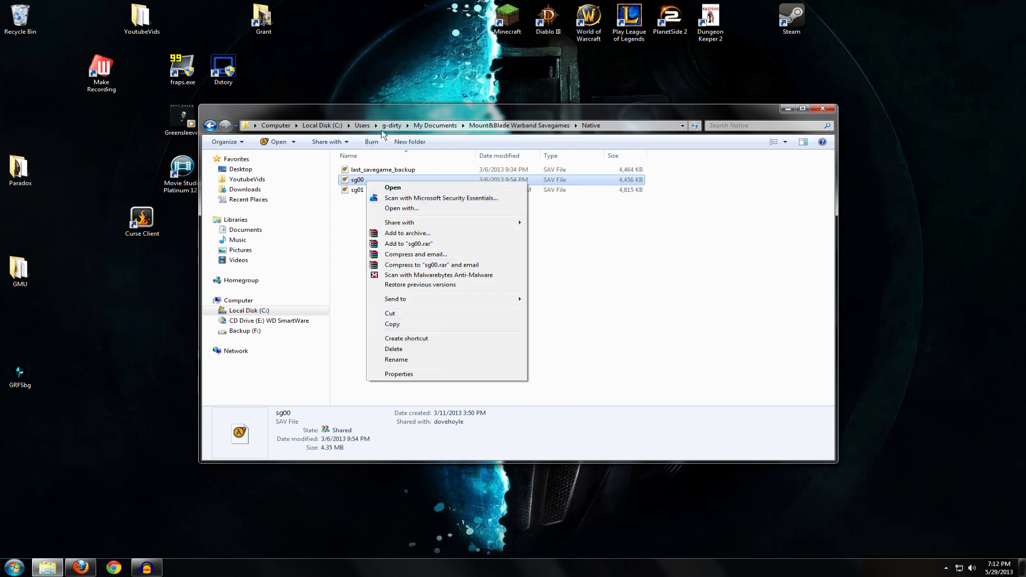
left_click(518, 125)
double_click(370, 169)
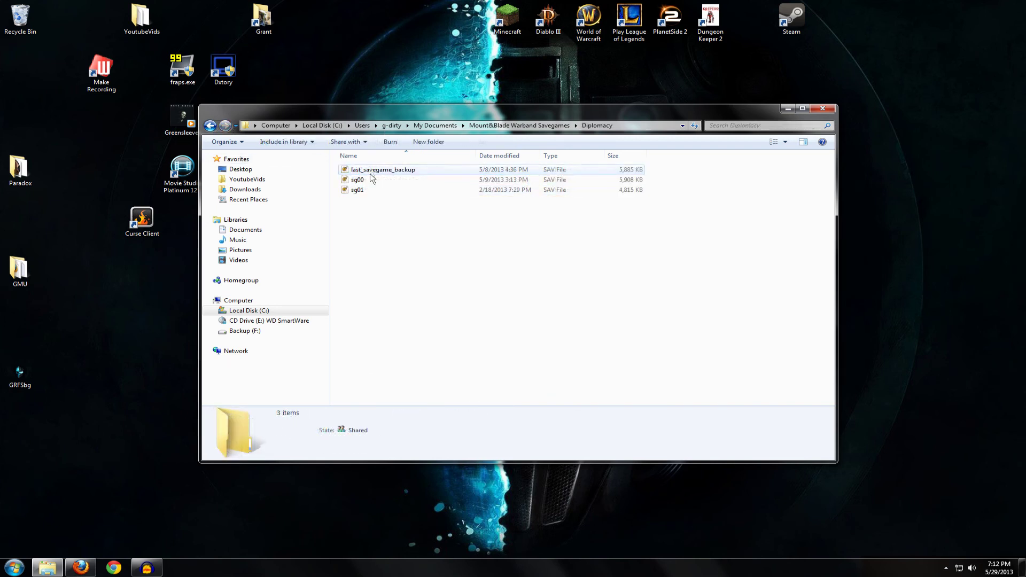
right_click(366, 226)
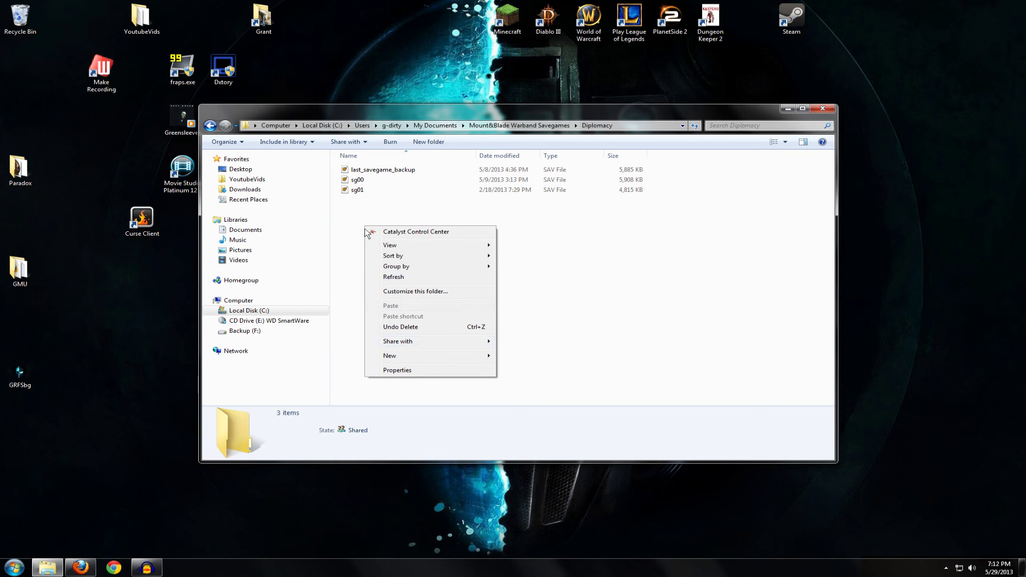
left_click(364, 229)
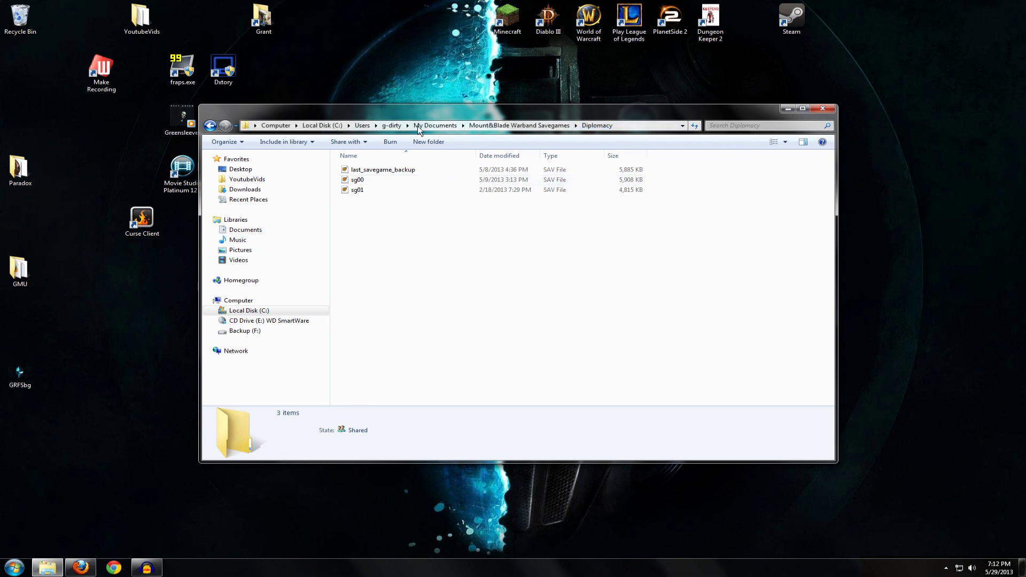
left_click(823, 109)
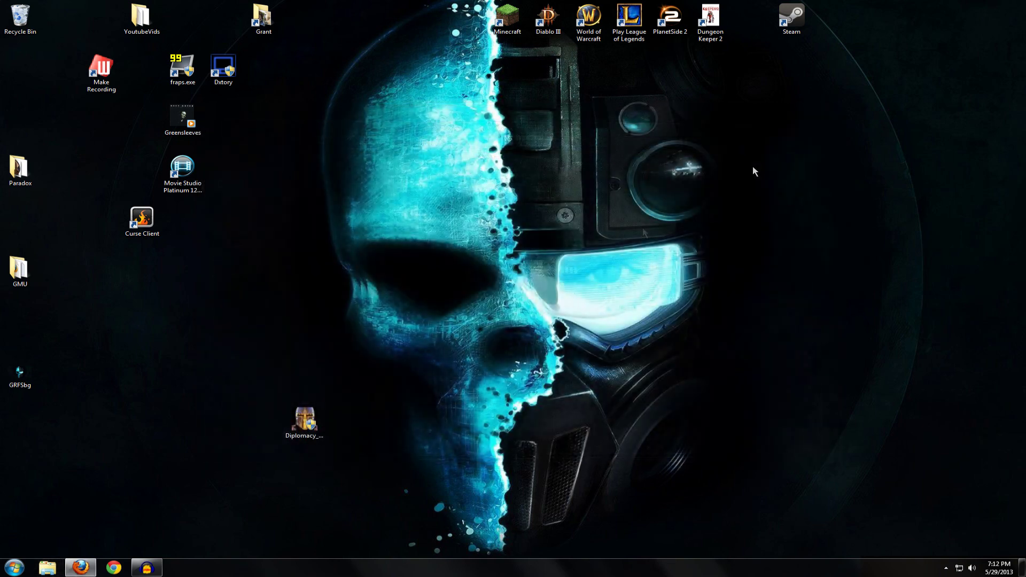